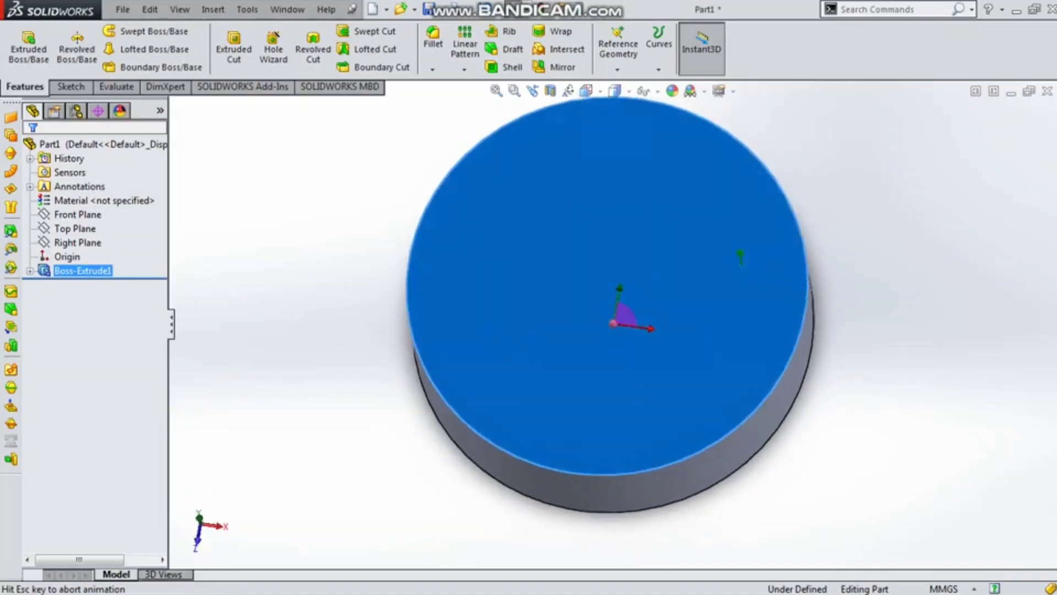
# Create a reference plane offset 30 mm from the Right Plane
pyautogui.click(78, 242)
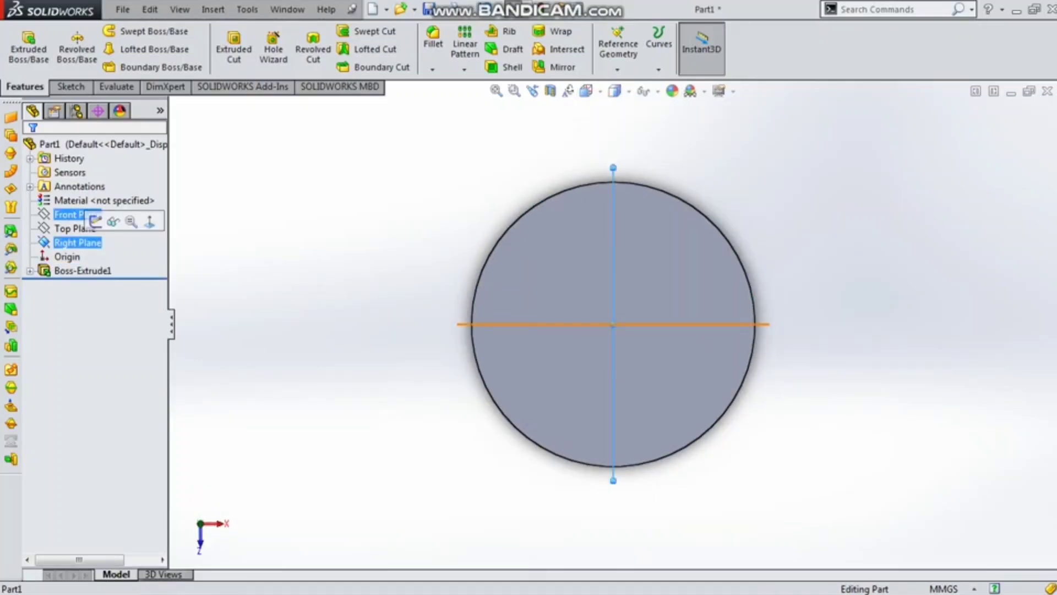
pyautogui.press('Escape')
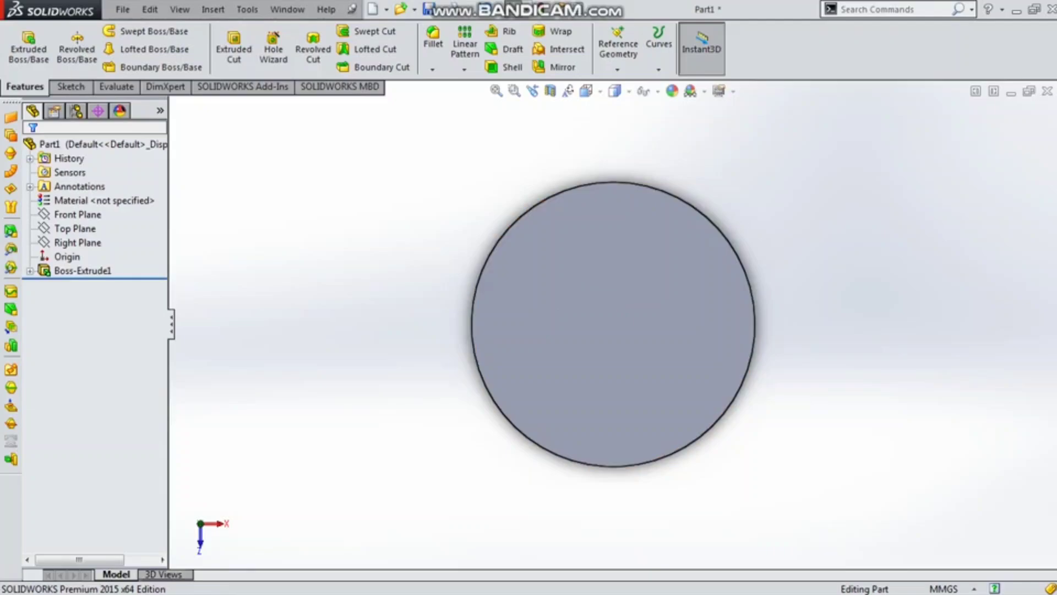
pyautogui.click(618, 68)
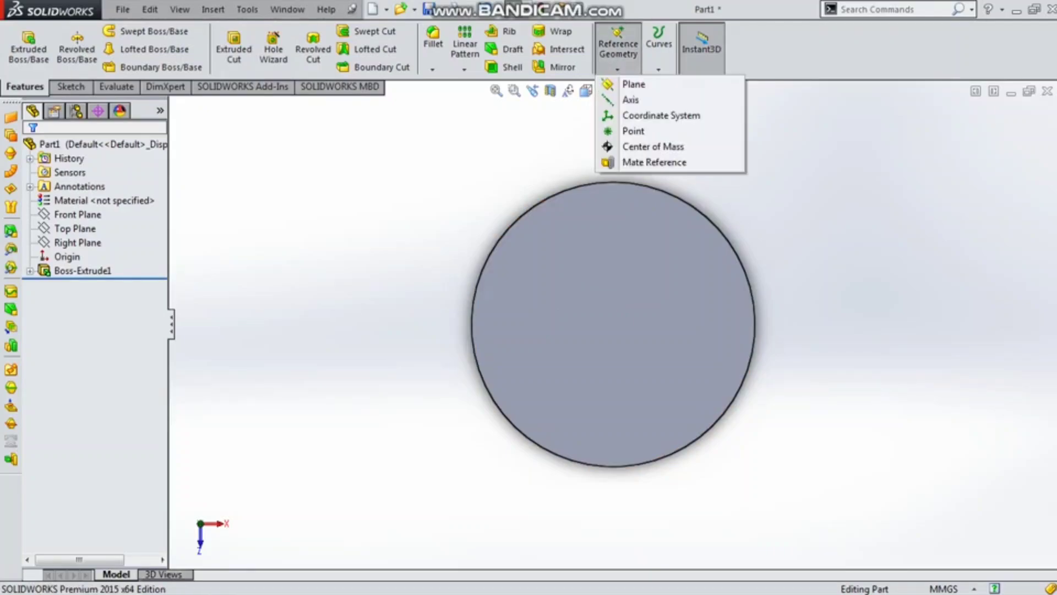
pyautogui.click(634, 84)
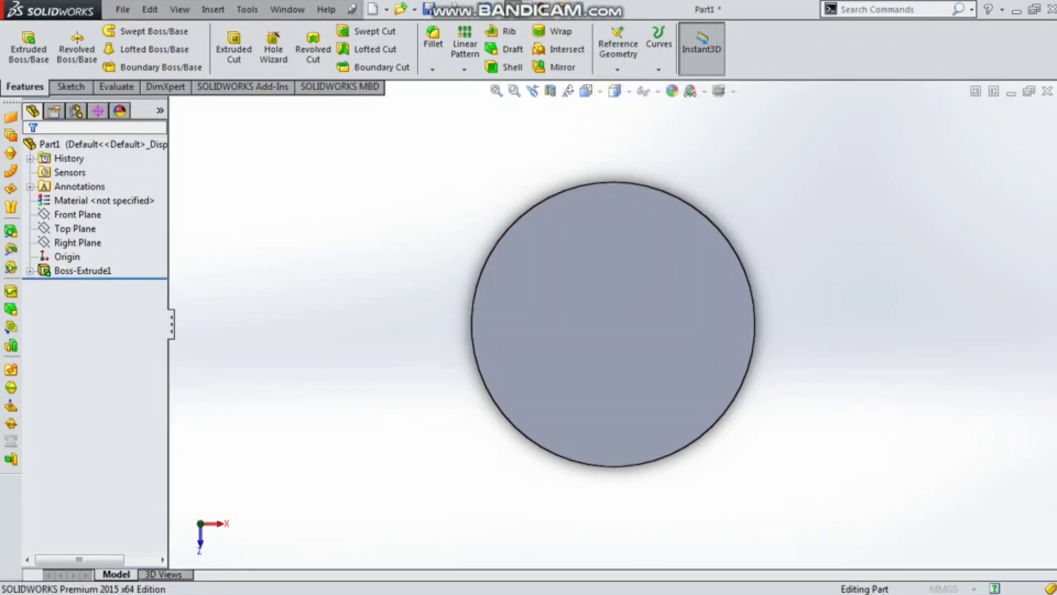
pyautogui.click(174, 105)
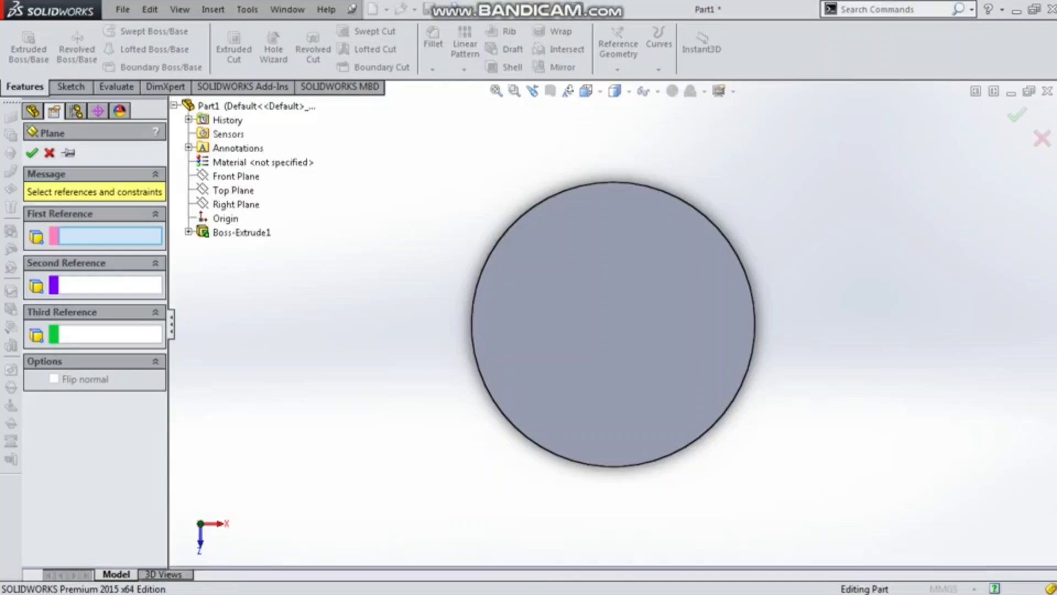
pyautogui.click(236, 204)
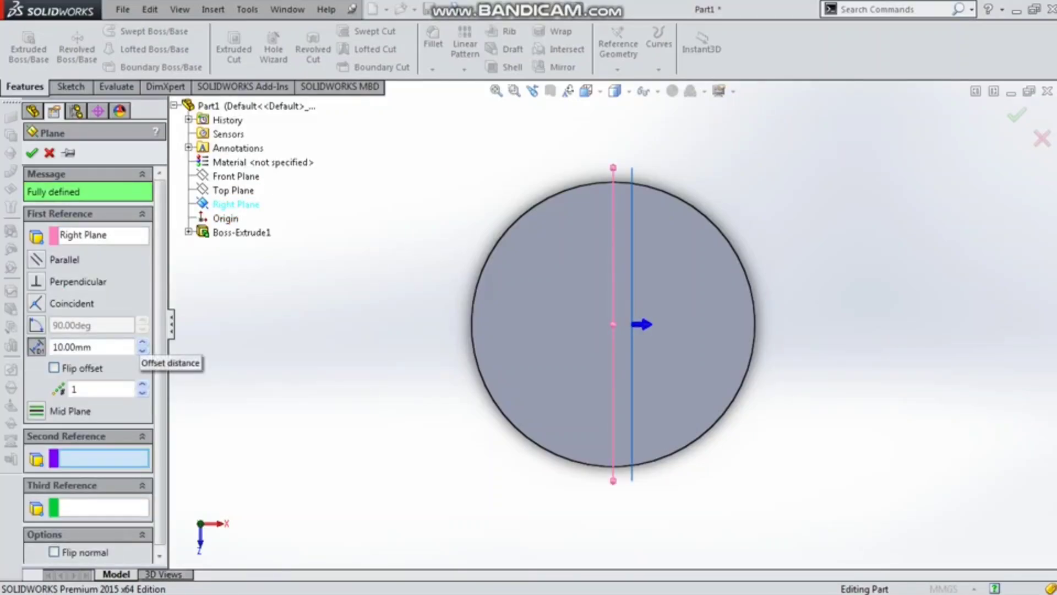
pyautogui.click(143, 343)
pyautogui.click(142, 342)
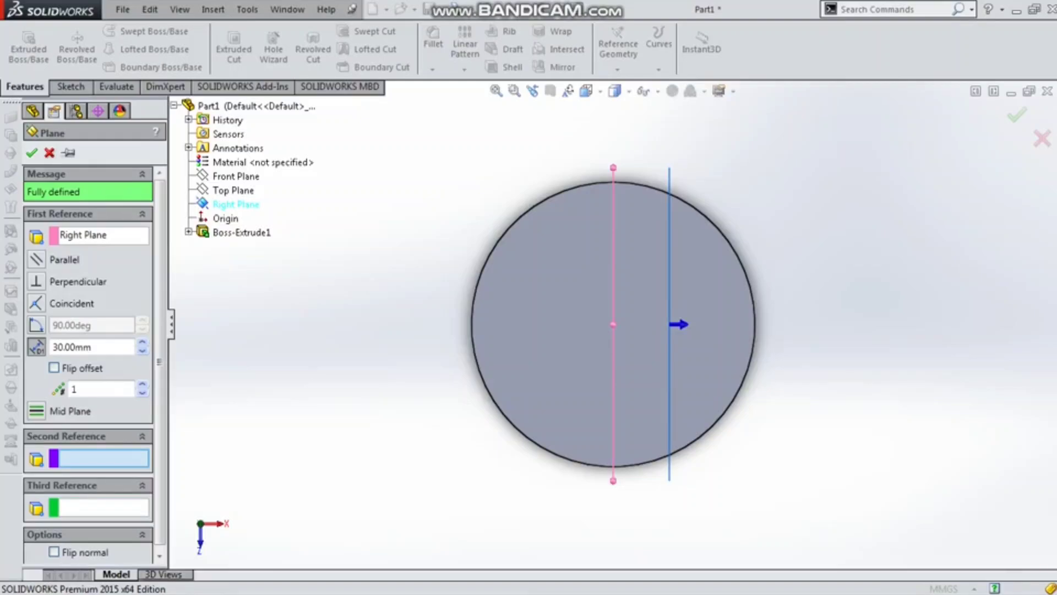
pyautogui.press('Return')
# Roll the feature history back to just after the disc's extrusion, leaving out the offset reference plane
pyautogui.press('Up')
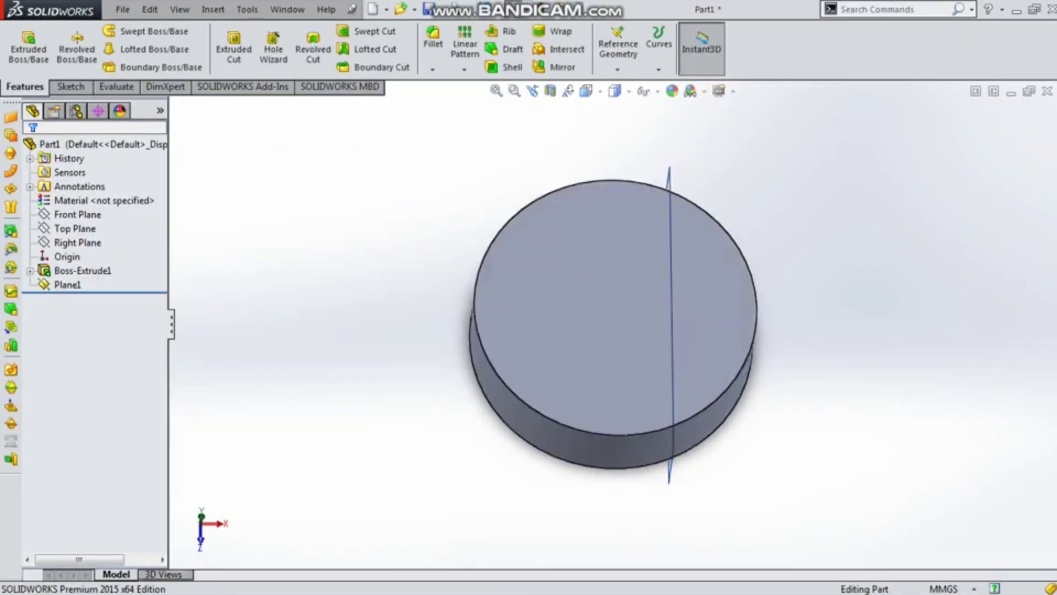
pyautogui.press('Left')
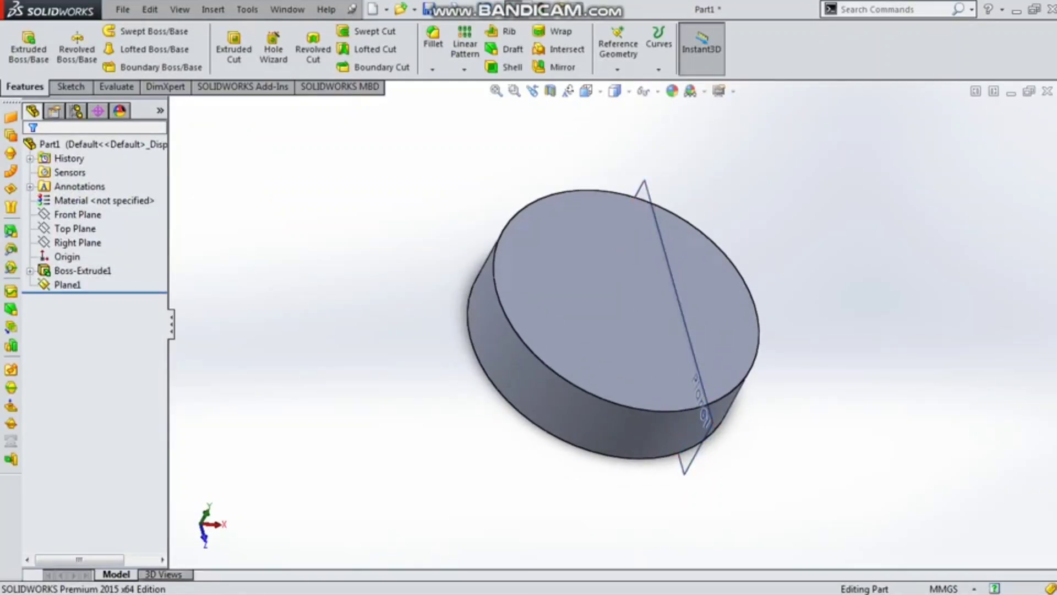
pyautogui.click(28, 141)
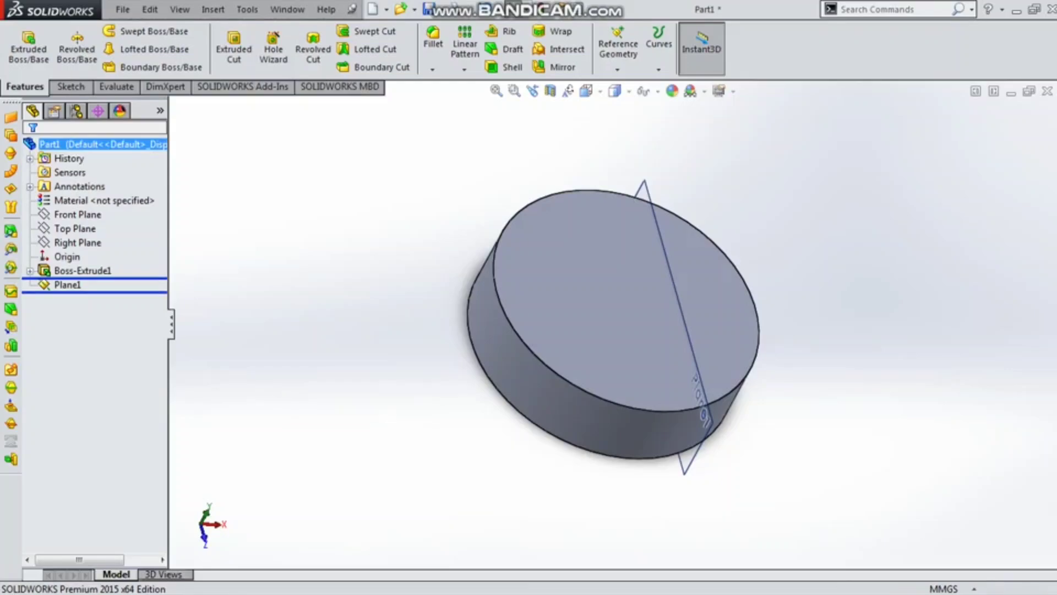
pyautogui.press('Right')
pyautogui.press('Right')
pyautogui.press('Right')
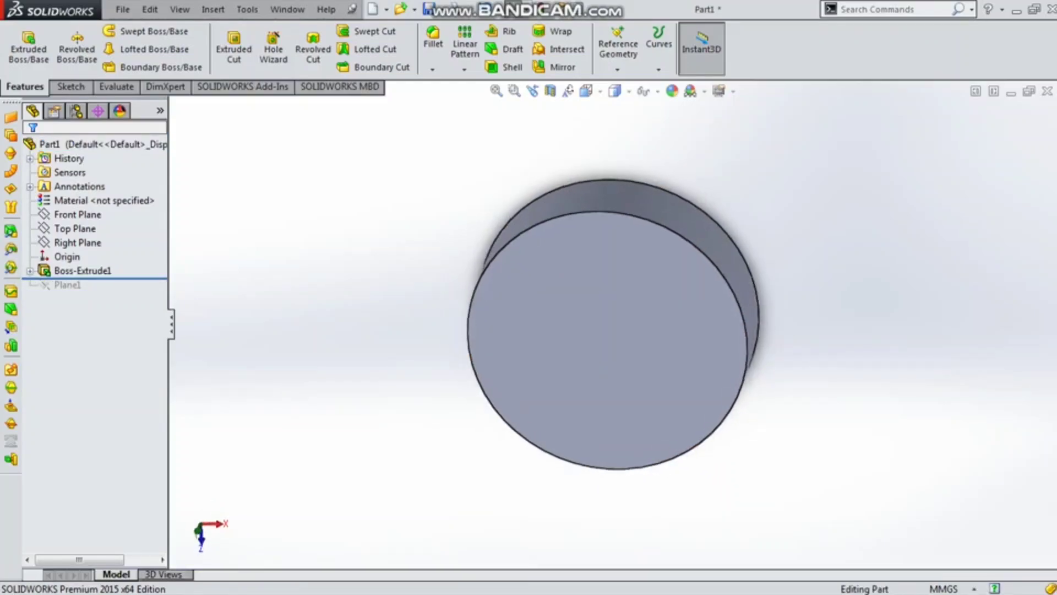
# Examine the disc's flat and cylindrical faces, finishing with a view normal to the flat circular face
pyautogui.scroll(-3, 602, 232)
pyautogui.click(630, 215)
pyautogui.scroll(4, 614, 324)
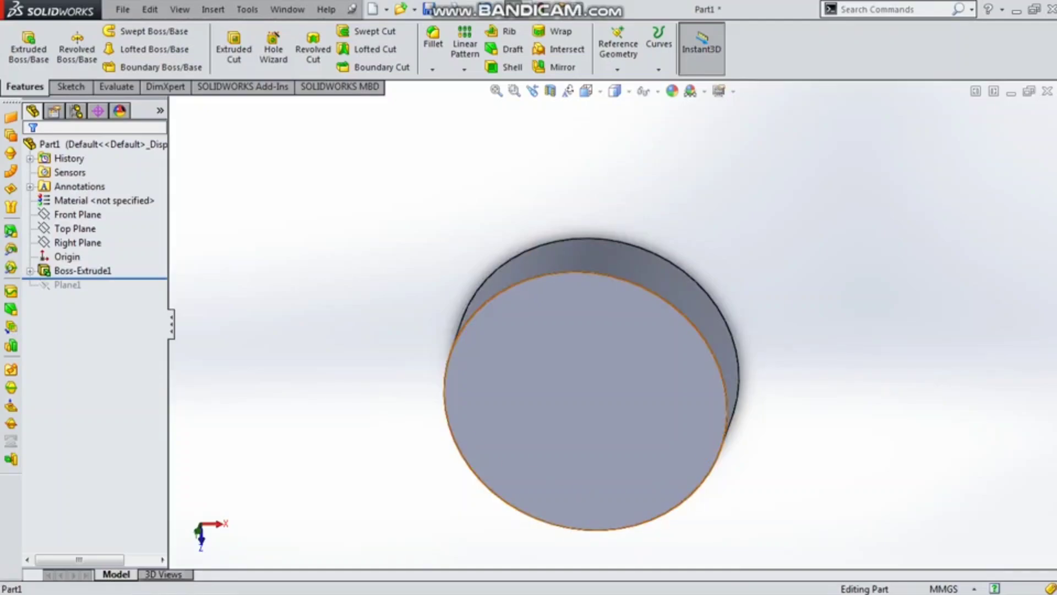
pyautogui.click(663, 344)
pyautogui.click(586, 91)
pyautogui.click(666, 169)
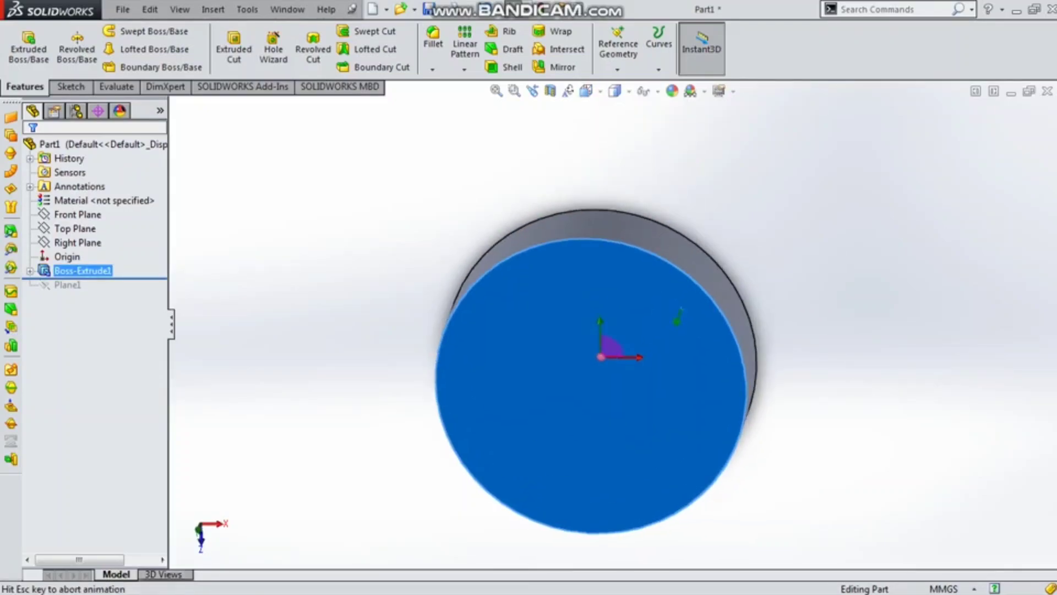
pyautogui.press('Escape')
pyautogui.scroll(3, 614, 324)
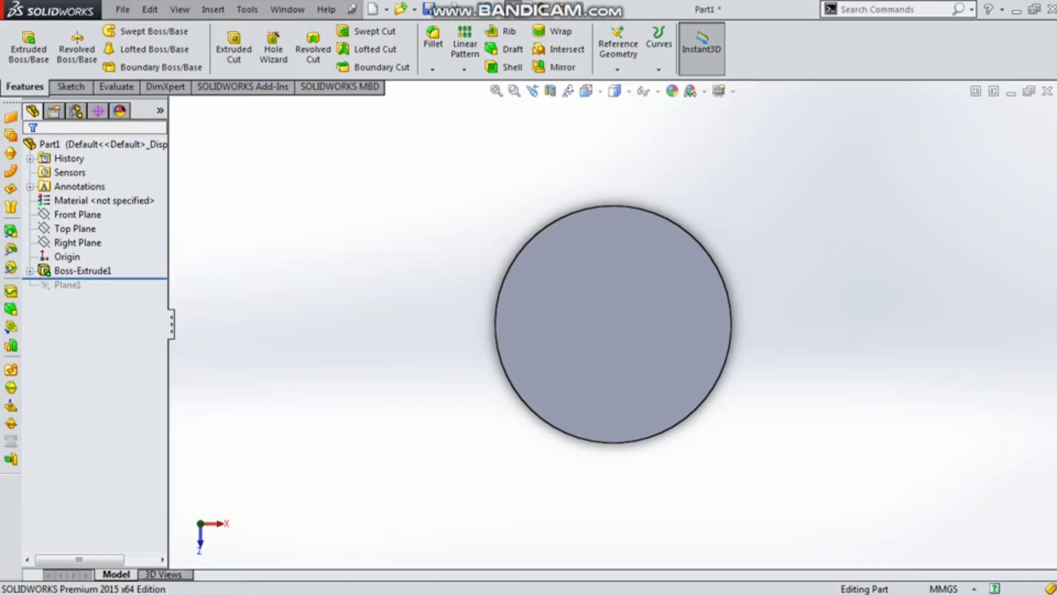
pyautogui.moveTo(614, 324); pyautogui.dragTo(600, 352, button='middle')
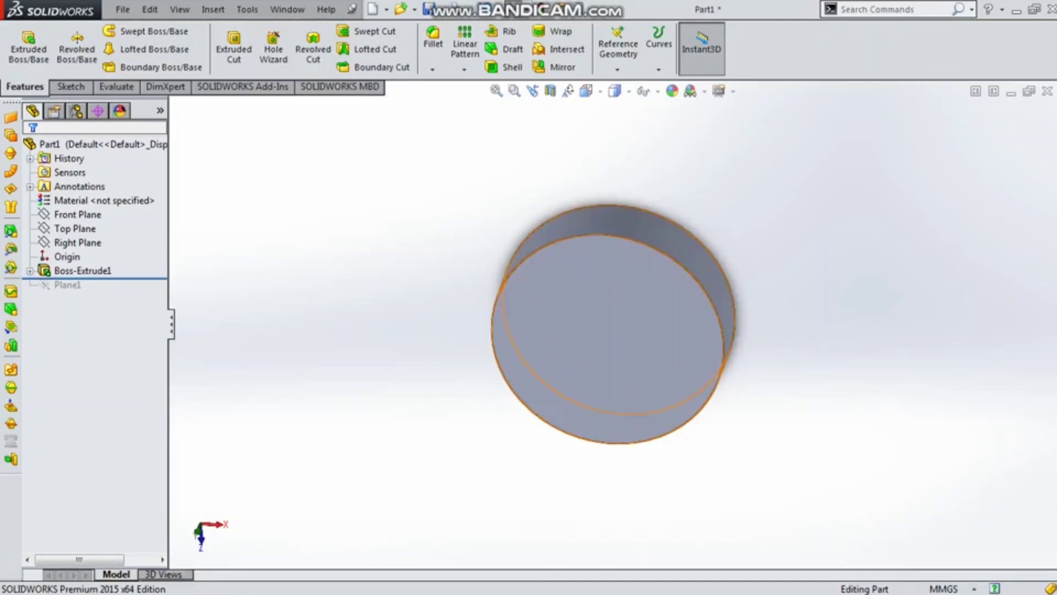
pyautogui.click(722, 287)
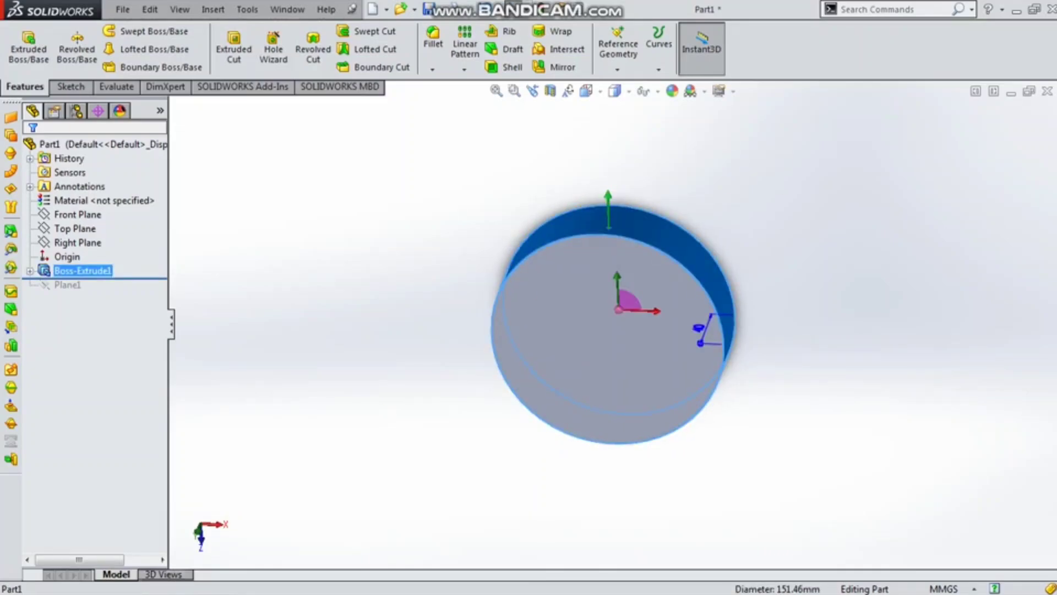
pyautogui.press('Escape')
pyautogui.click(655, 264)
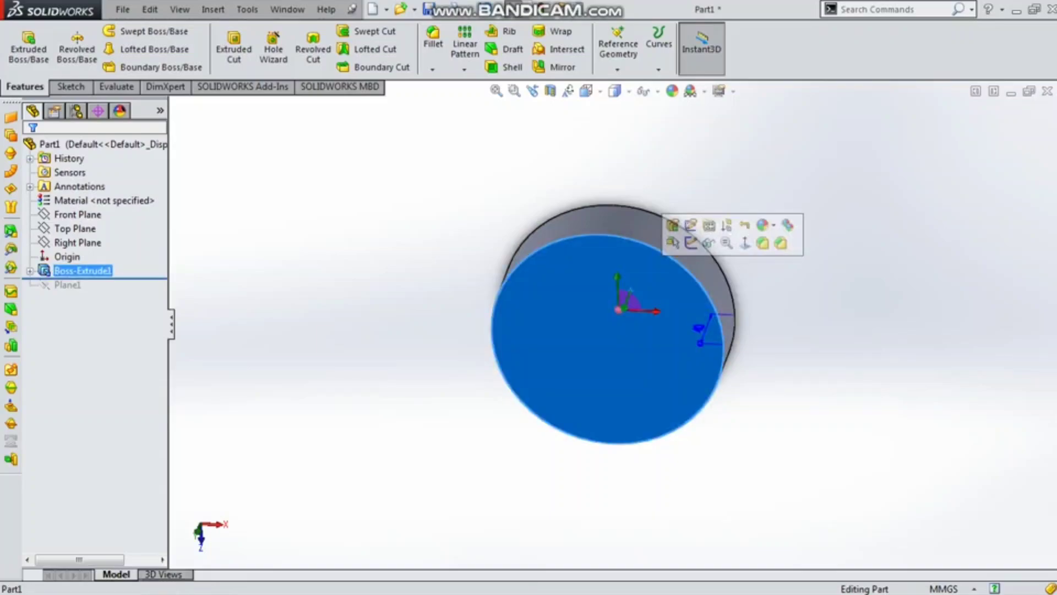
pyautogui.click(586, 91)
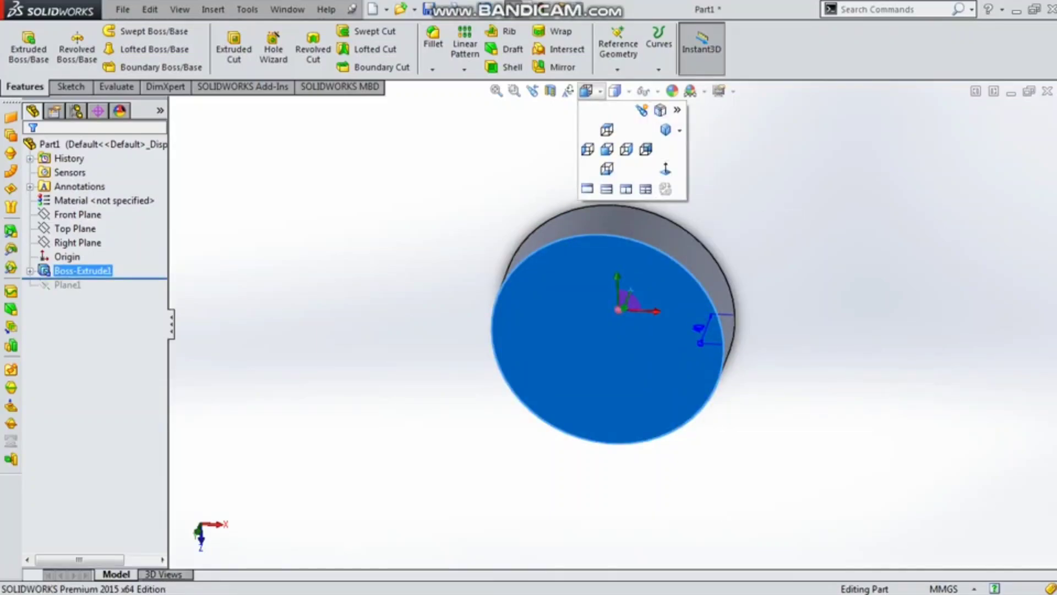
pyautogui.click(666, 169)
pyautogui.press('Escape')
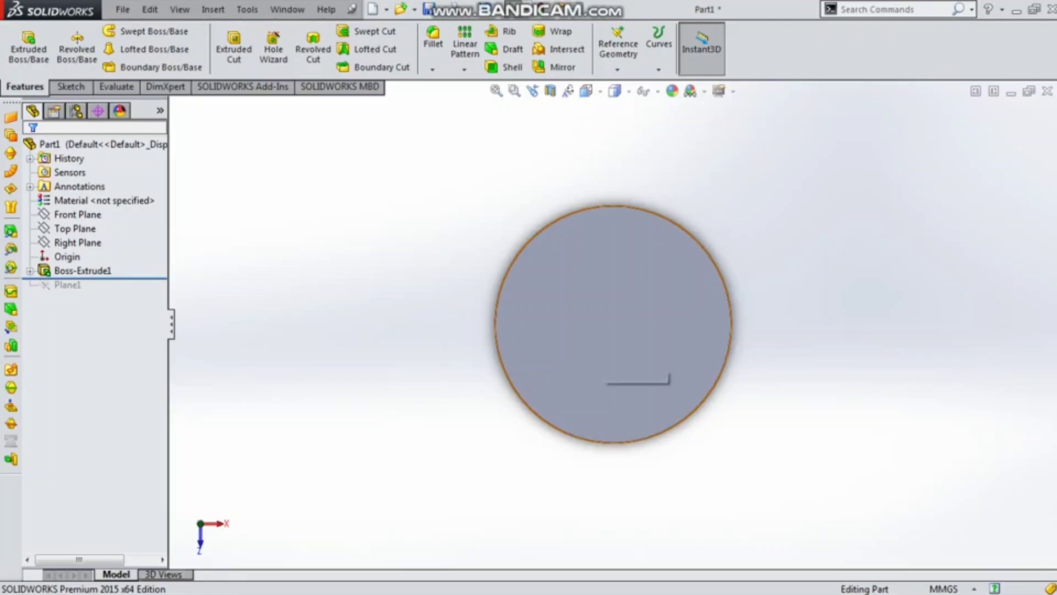
# Examine the origin and the default planes relative to the disc, ending with the Right Plane in a tilted view
pyautogui.click(82, 270)
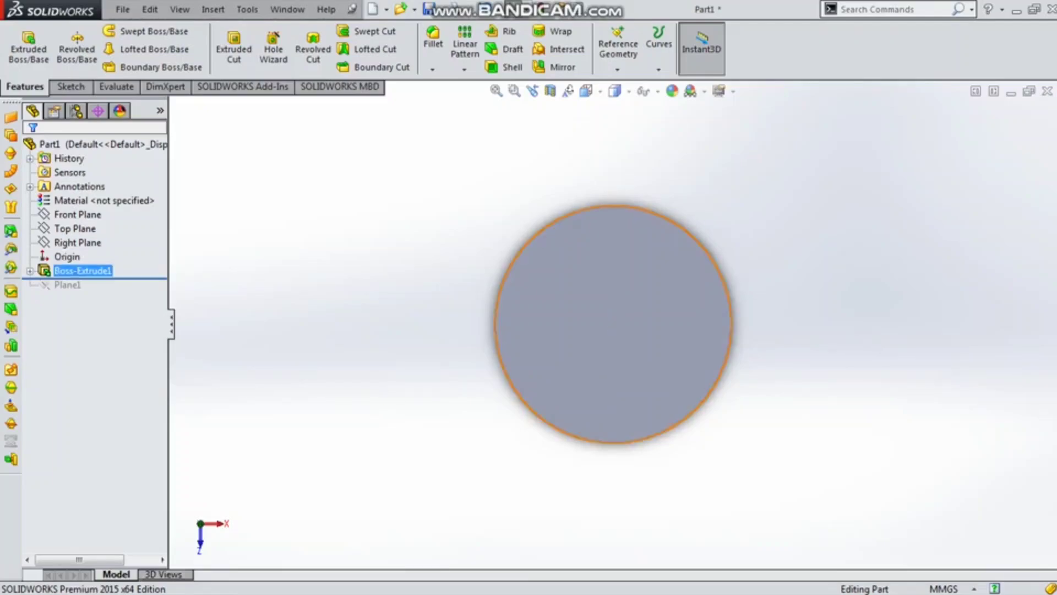
pyautogui.click(67, 256)
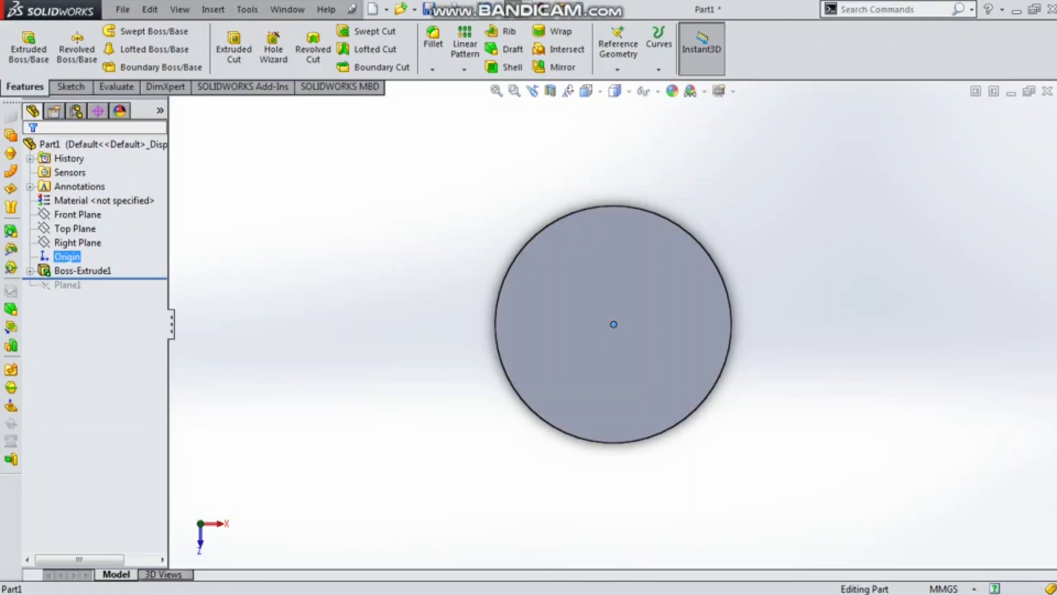
pyautogui.press('Escape')
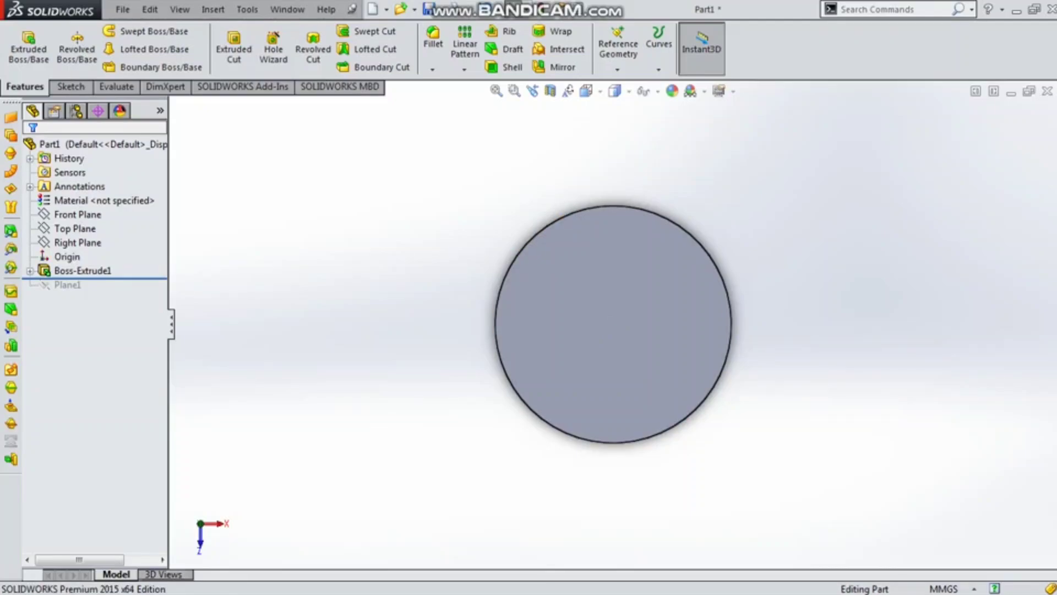
pyautogui.click(77, 214)
pyautogui.click(75, 228)
pyautogui.click(77, 242)
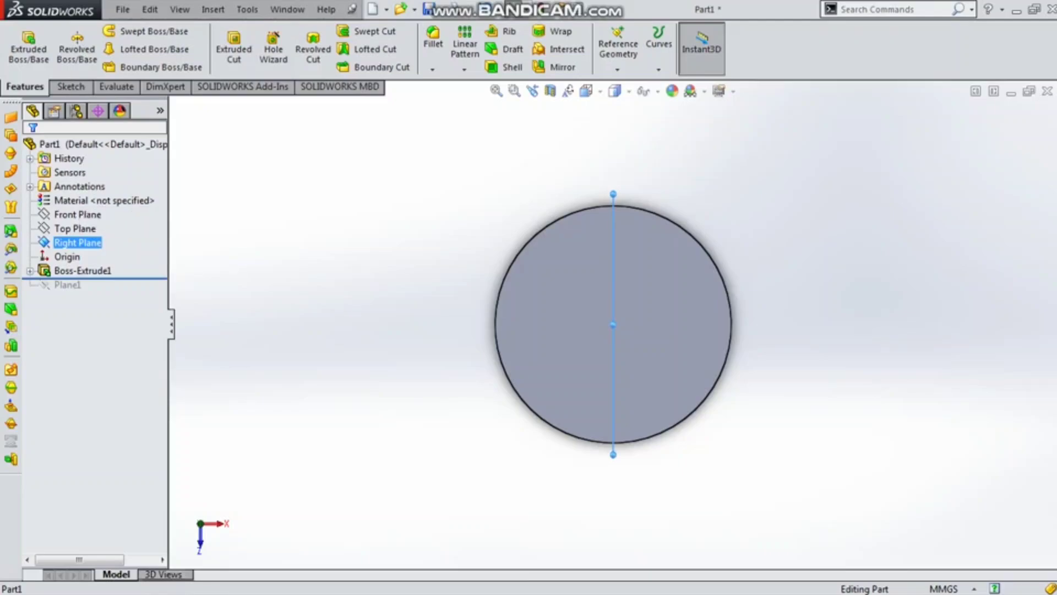
pyautogui.press('Down')
pyautogui.scroll(-2, 701, 174)
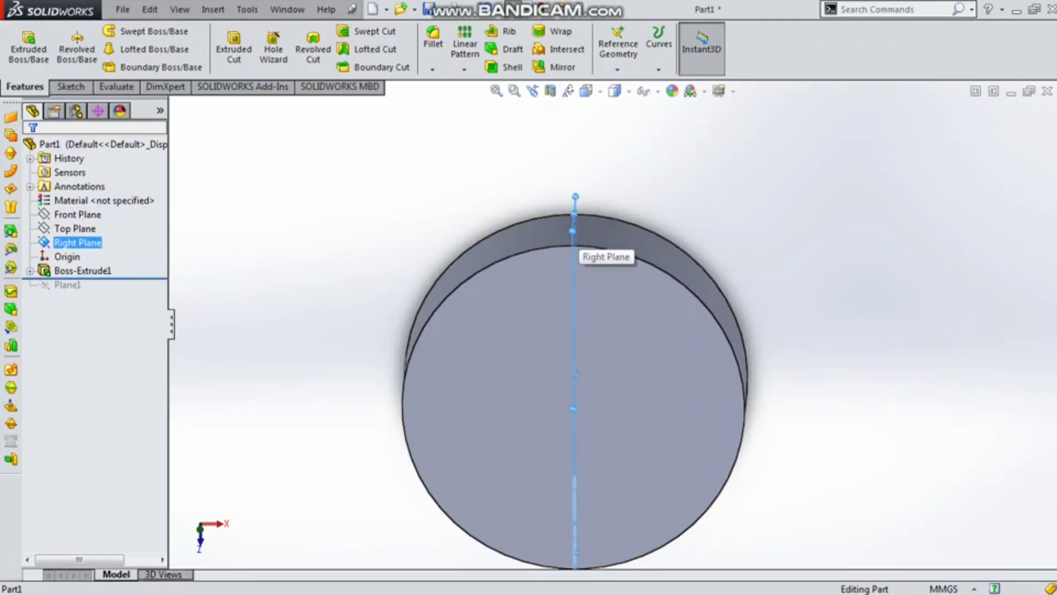
# Try to define a reference plane perpendicular to the Right Plane and tangent to the disc's cylindrical face
pyautogui.click(617, 70)
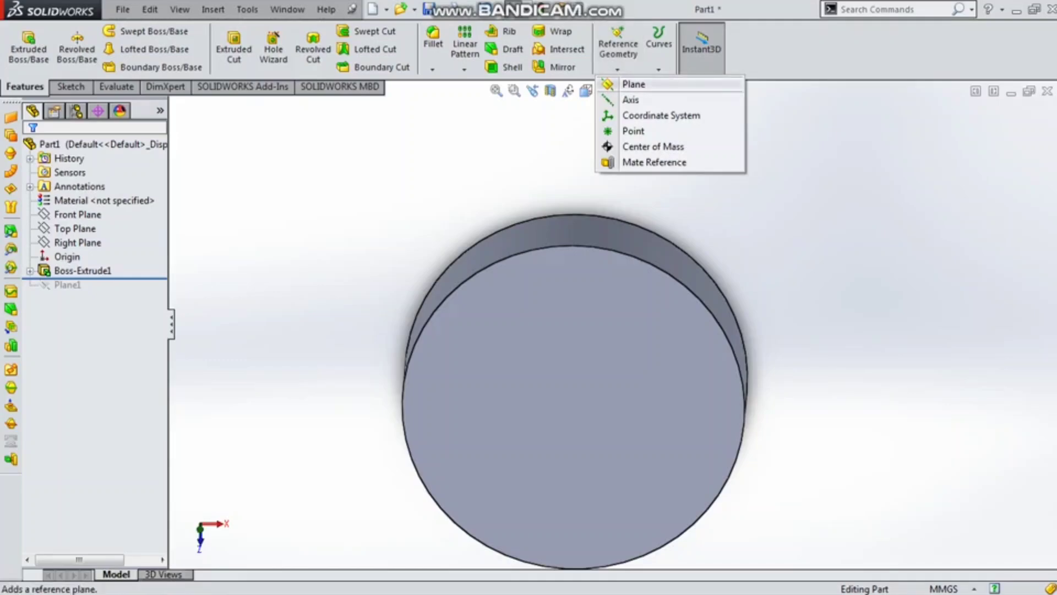
pyautogui.click(633, 84)
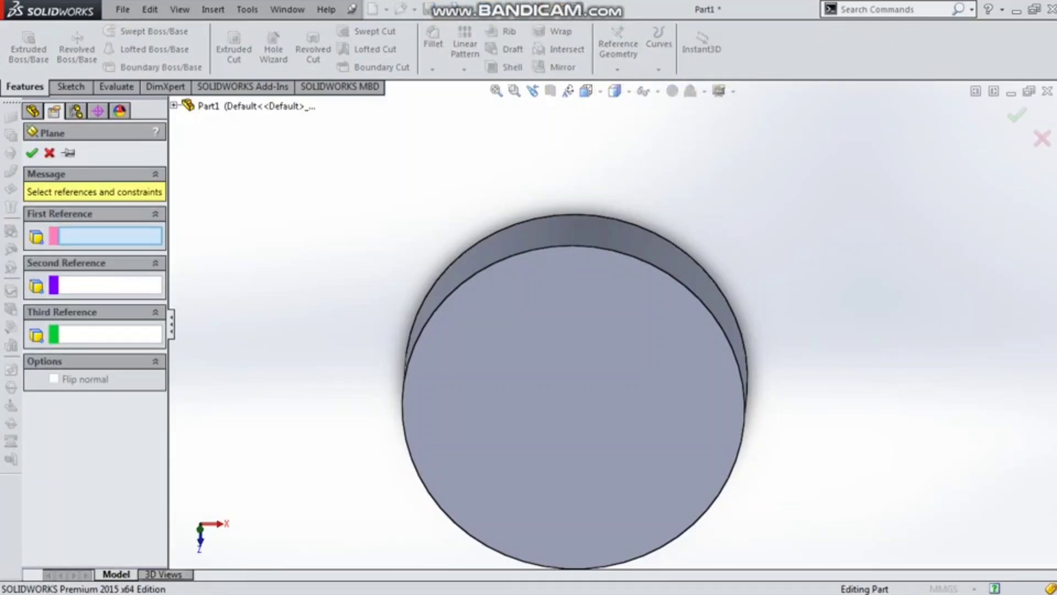
pyautogui.click(174, 105)
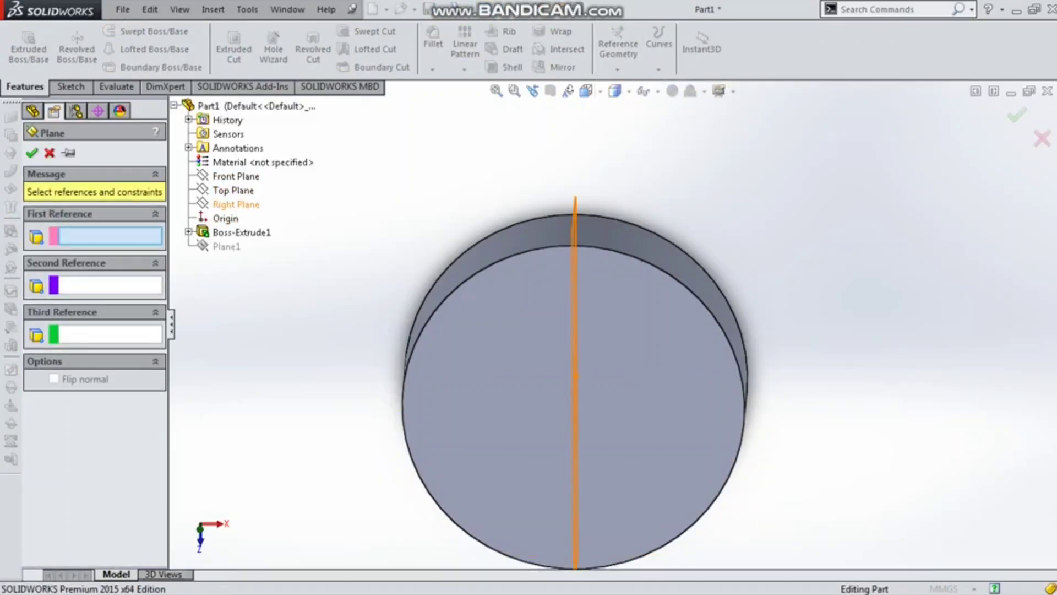
pyautogui.click(236, 204)
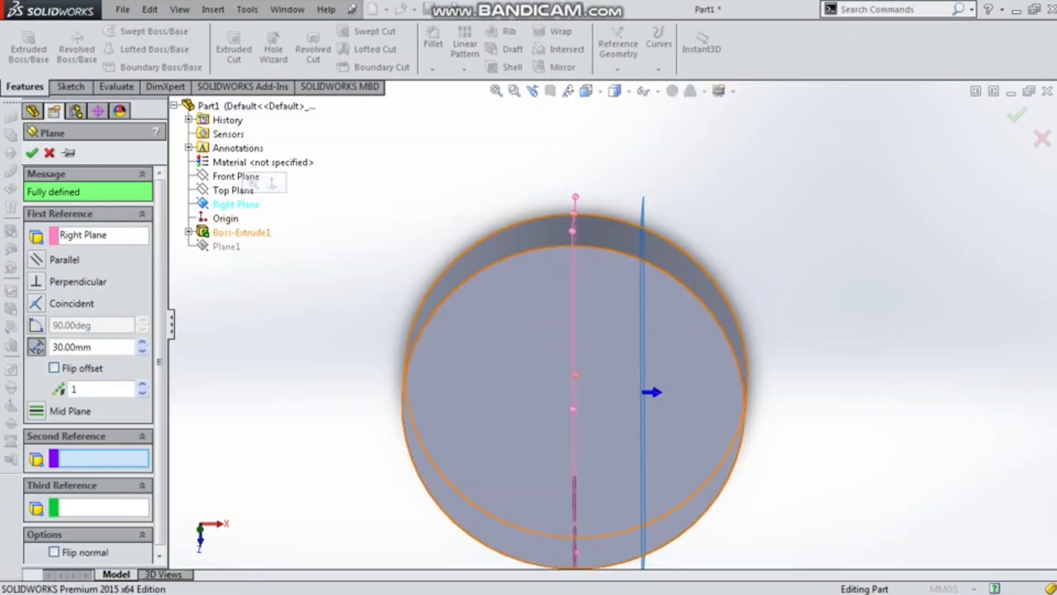
pyautogui.scroll(-3, 716, 255)
pyautogui.click(542, 224)
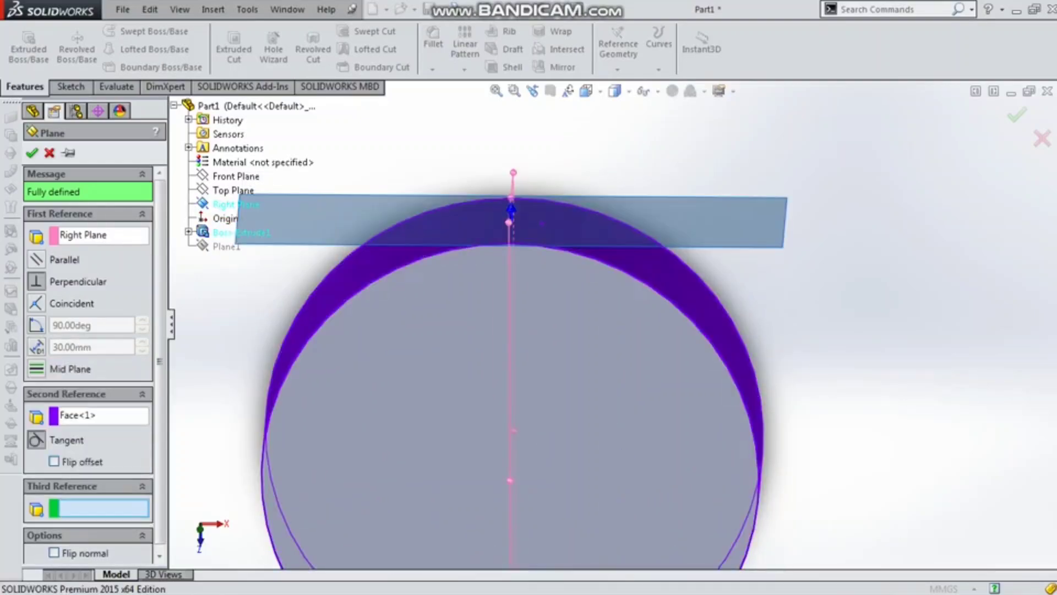
pyautogui.scroll(4, 565, 352)
pyautogui.moveTo(564, 353); pyautogui.dragTo(578, 316, button='middle')
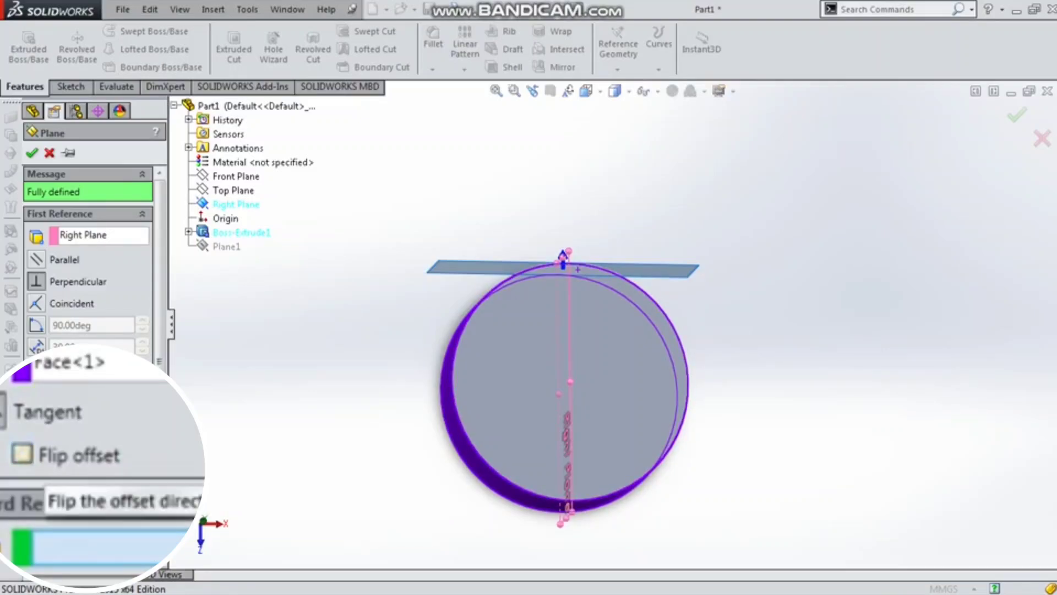
# Flip the tangent plane's offset between opposite sides of the disc, ending on the original side, and finish the plane definition
pyautogui.click(22, 455)
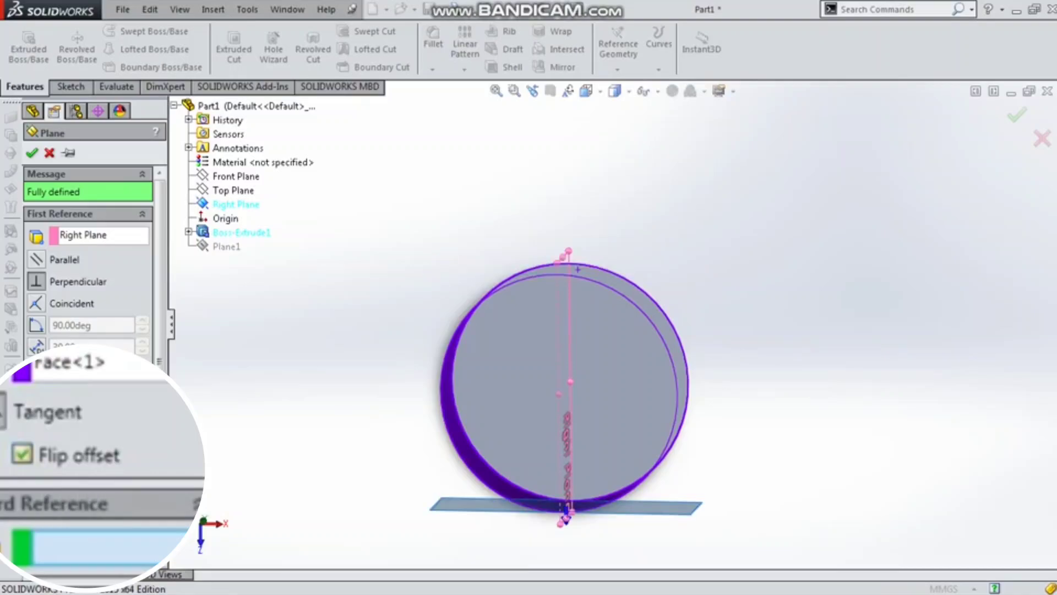
pyautogui.click(22, 454)
pyautogui.click(22, 455)
pyautogui.click(22, 455)
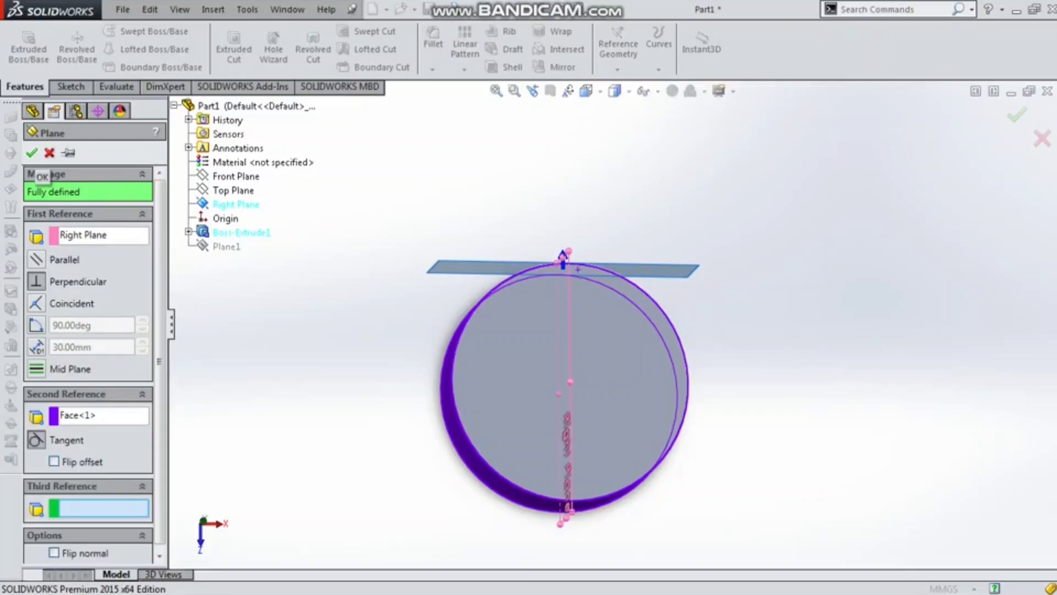
pyautogui.click(31, 153)
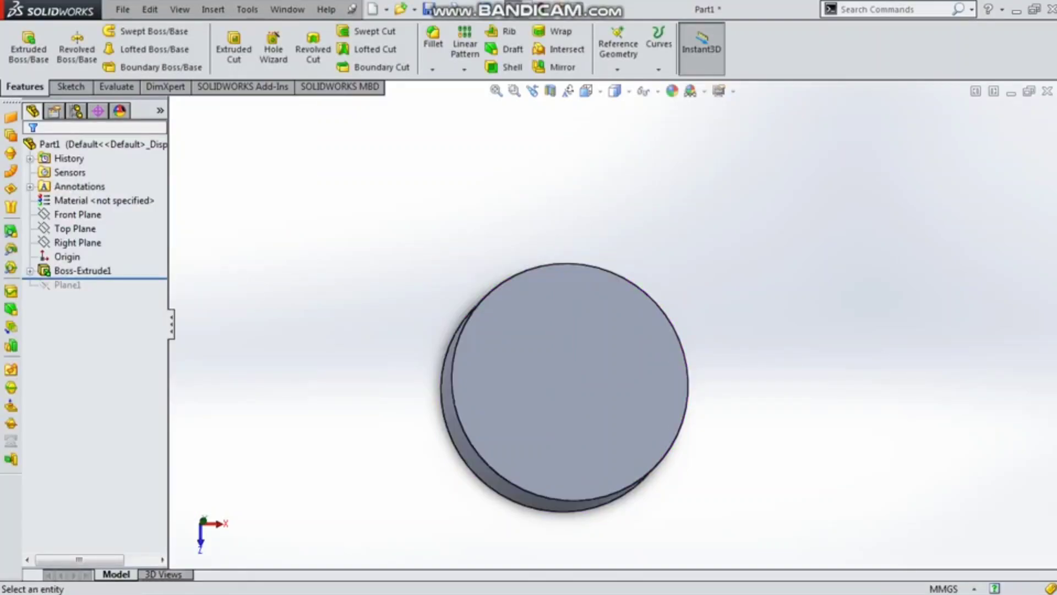
# Orient the view normal to the disc's flat circular face and clear the selection
pyautogui.click(83, 270)
pyautogui.click(592, 92)
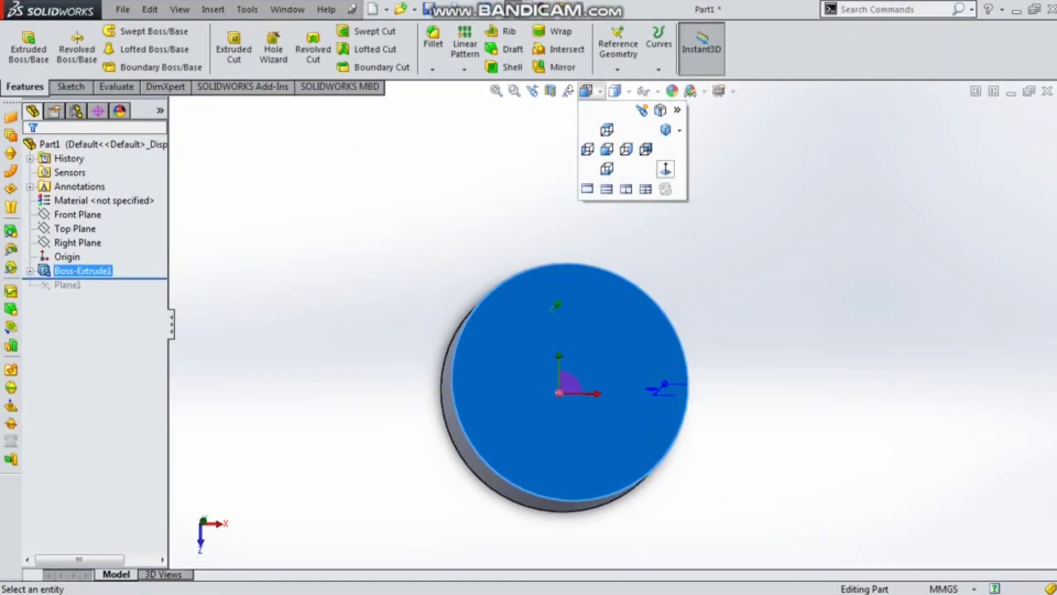
pyautogui.click(666, 169)
pyautogui.scroll(3, 613, 324)
pyautogui.press('Escape')
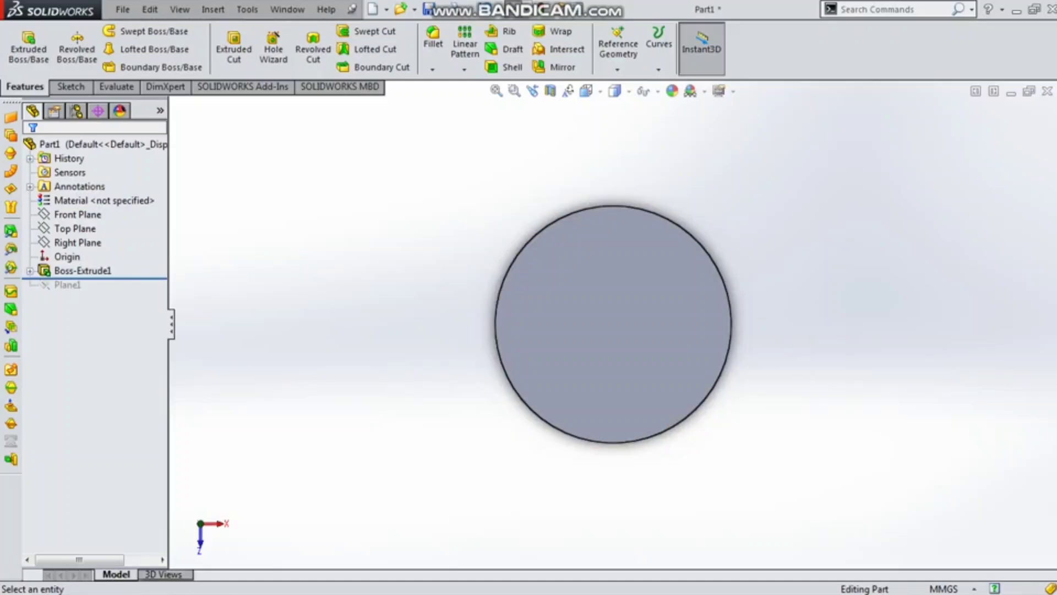
# Examine how the Front Plane and Right Plane cross the disc, and clear the selection
pyautogui.click(77, 214)
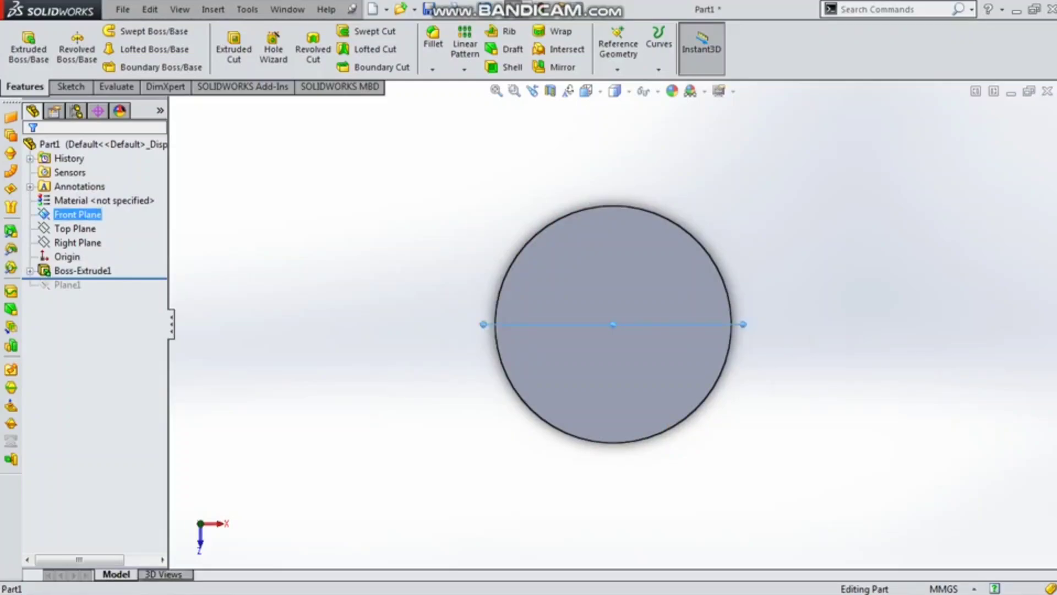
pyautogui.keyDown('ctrl'); pyautogui.click(77, 243); pyautogui.keyUp('ctrl')
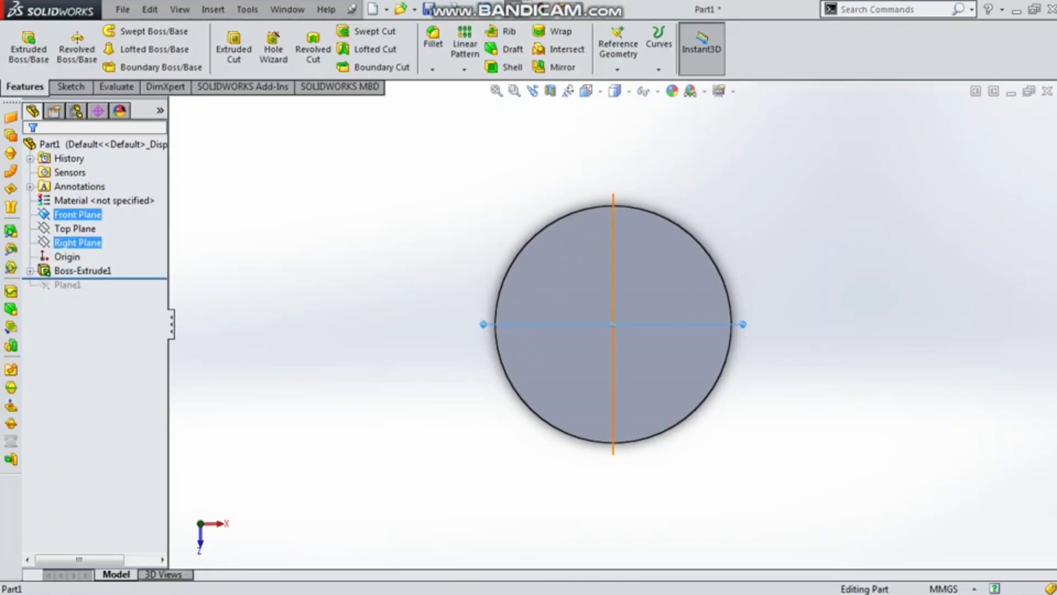
pyautogui.press('Escape')
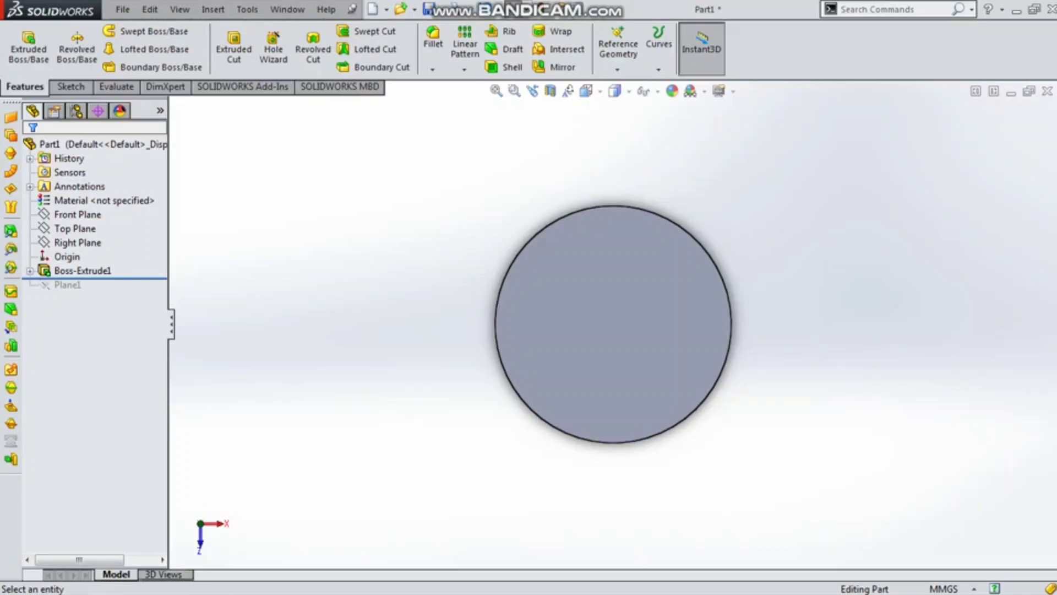
# Create a reference axis through the disc's centre from its cylindrical face
pyautogui.click(618, 48)
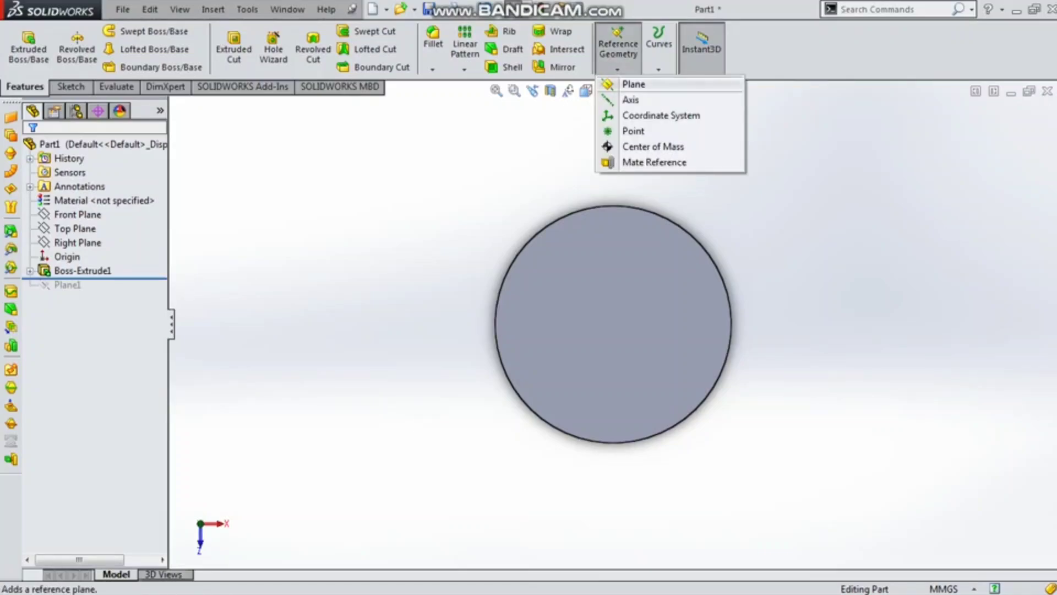
pyautogui.click(631, 100)
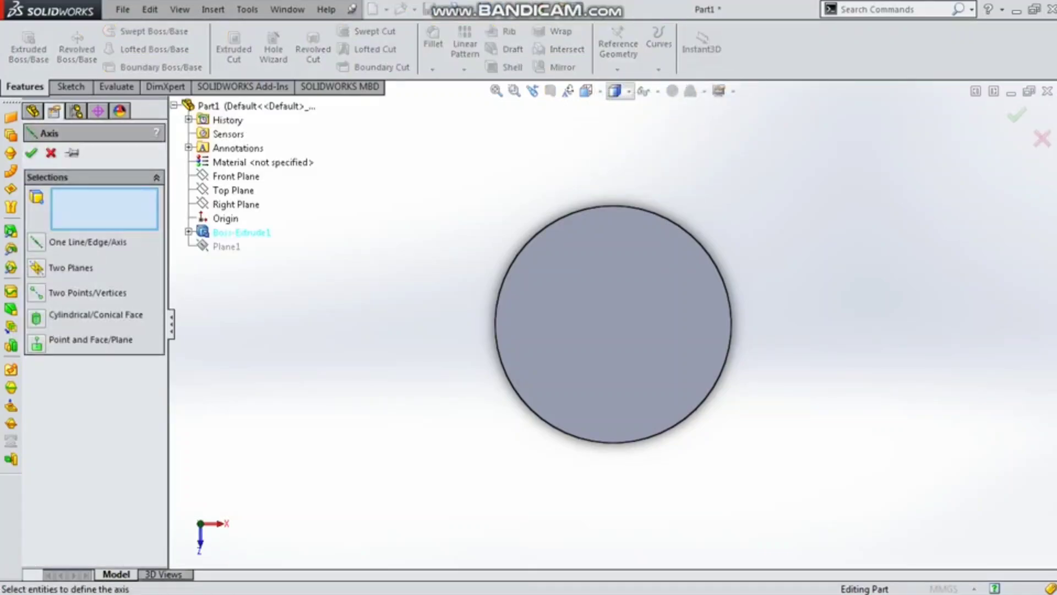
pyautogui.moveTo(707, 421); pyautogui.dragTo(733, 359, button='middle')
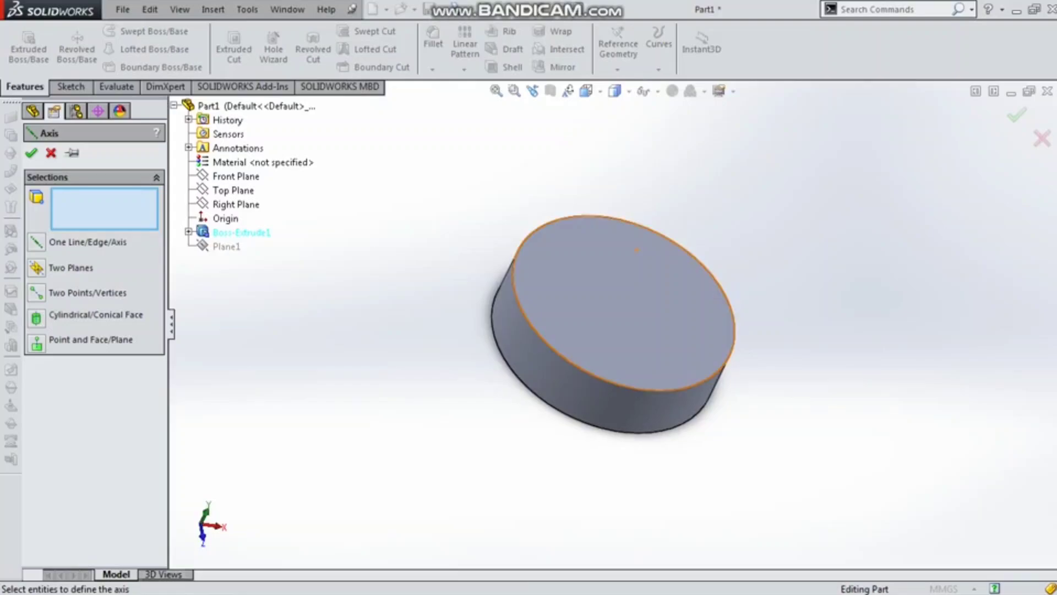
pyautogui.scroll(-2, 670, 339)
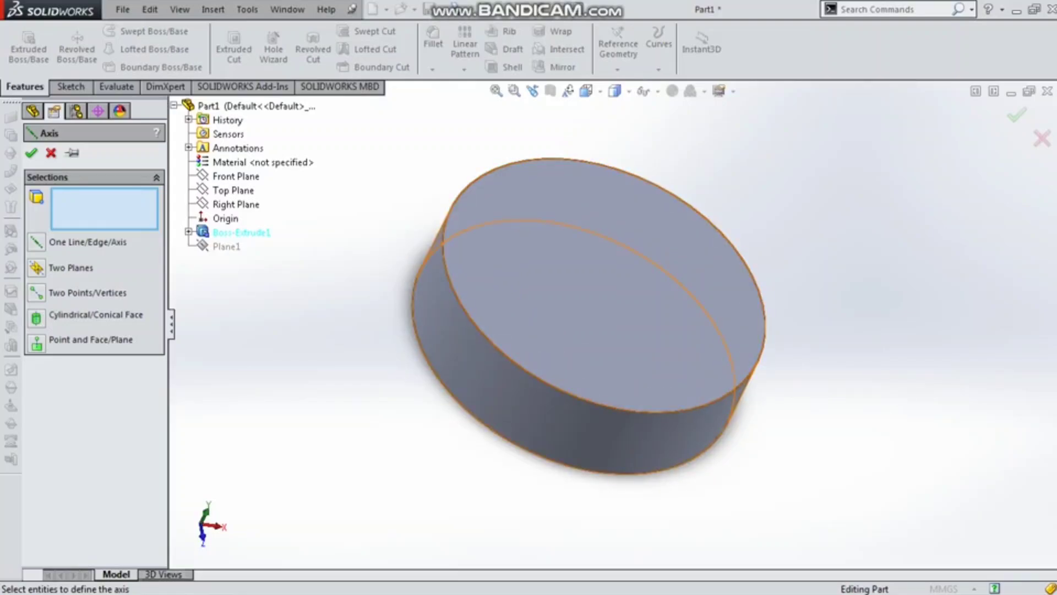
pyautogui.click(569, 412)
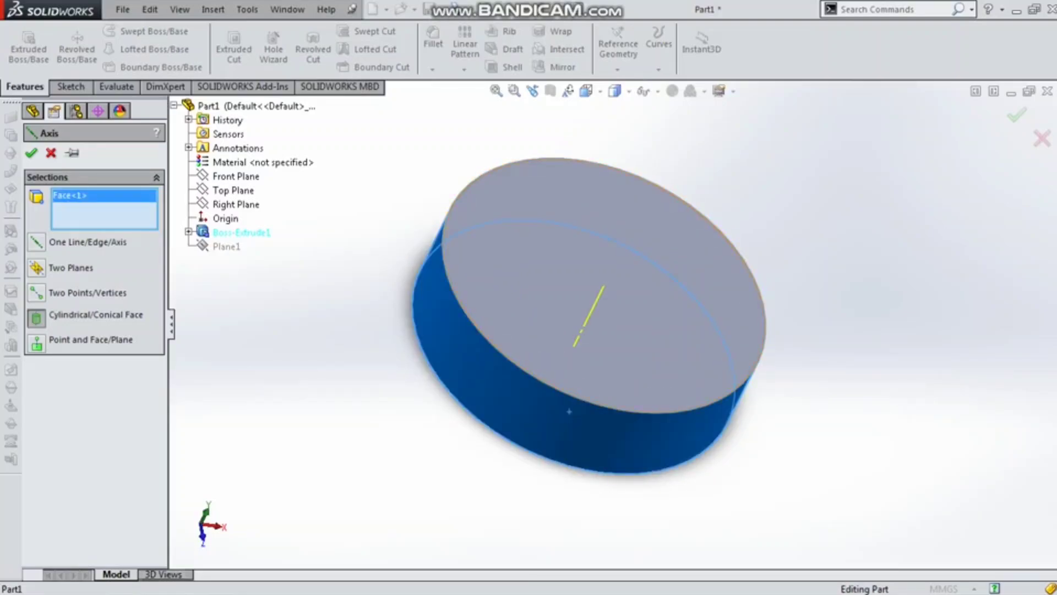
pyautogui.moveTo(570, 412); pyautogui.dragTo(487, 433, button='middle')
pyautogui.click(30, 152)
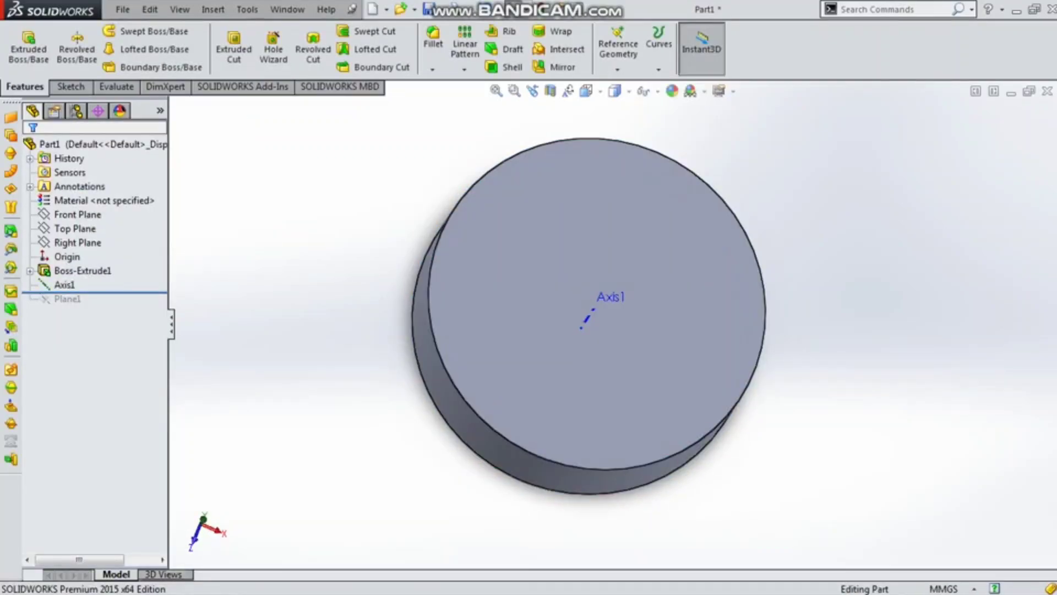
# Create a reference plane through the disc's axis at 45° to the Right Plane and stretch it beyond the disc's edge
pyautogui.click(618, 70)
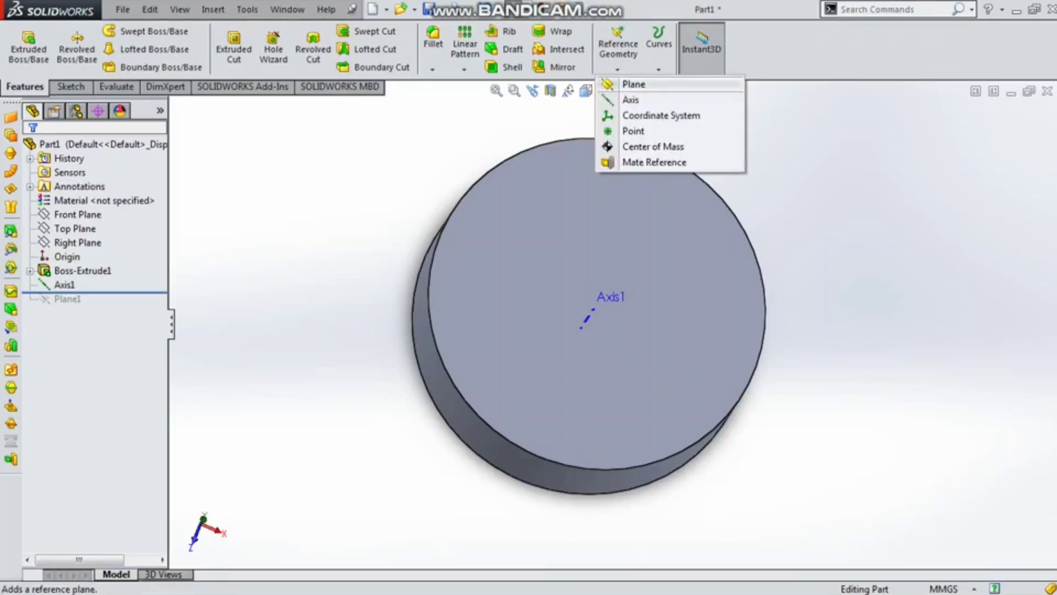
pyautogui.click(633, 84)
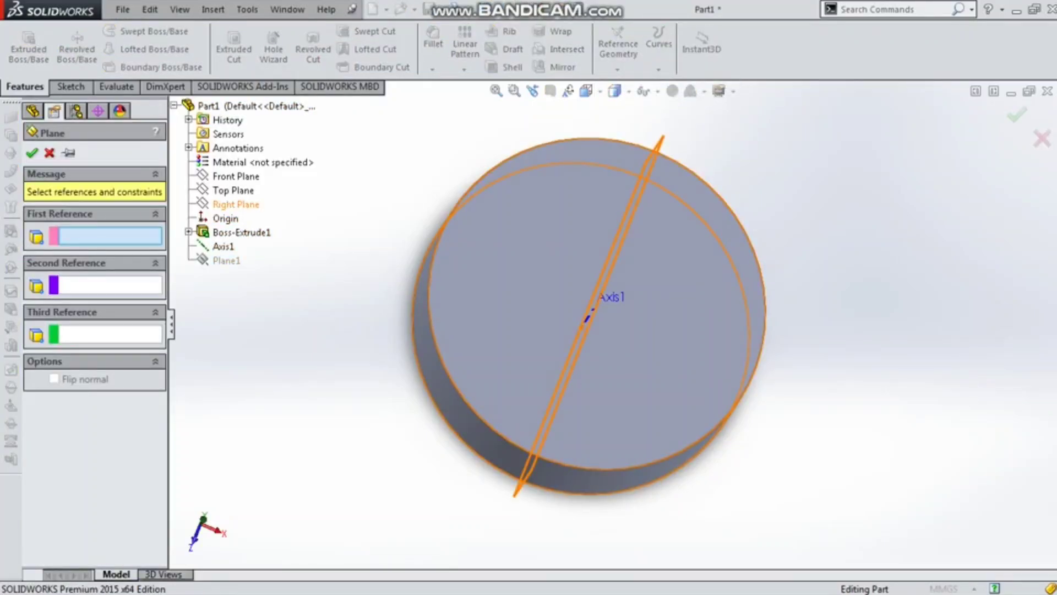
pyautogui.click(236, 205)
pyautogui.moveTo(715, 248); pyautogui.dragTo(659, 248, button='middle')
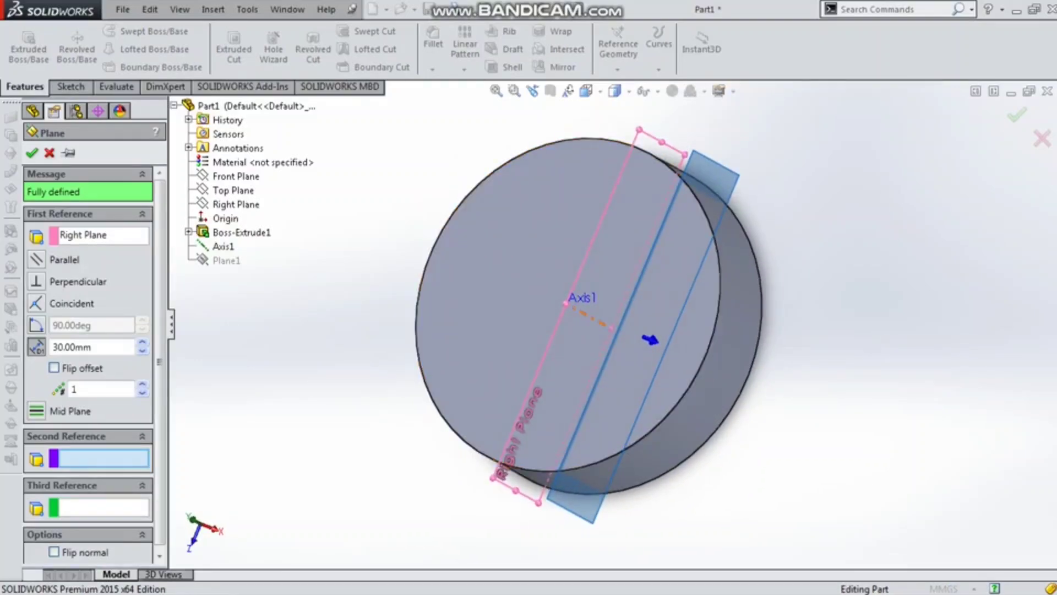
pyautogui.click(608, 326)
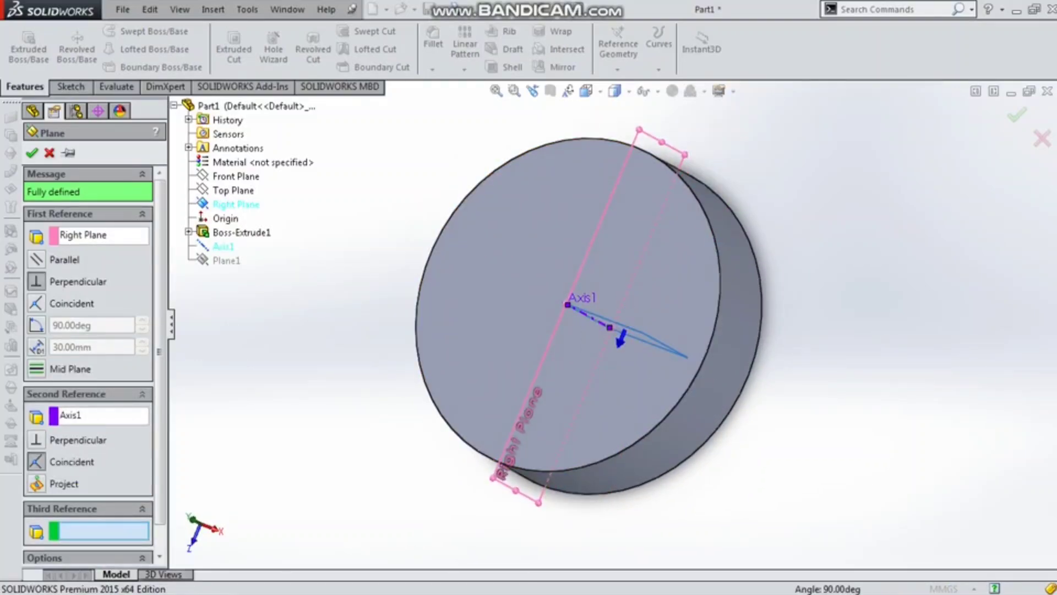
pyautogui.click(91, 325)
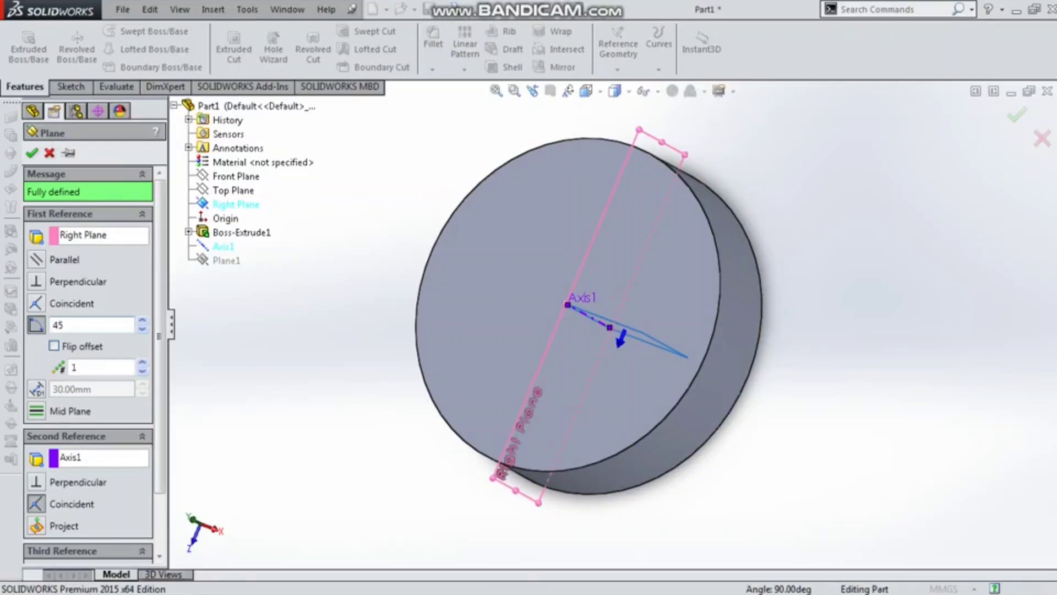
pyautogui.moveTo(528, 336); pyautogui.dragTo(565, 352, button='middle')
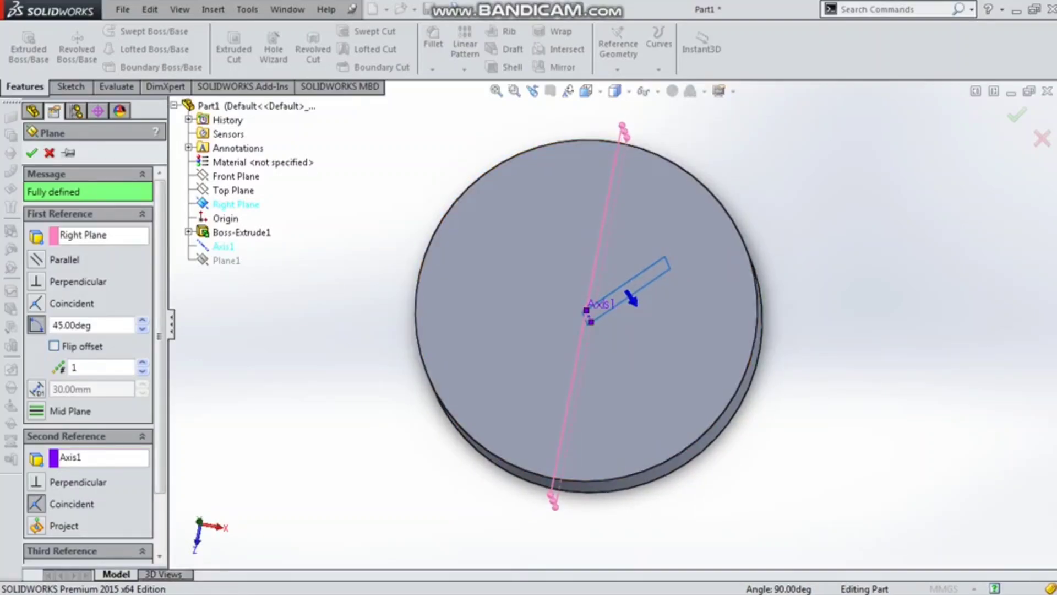
pyautogui.press('Return')
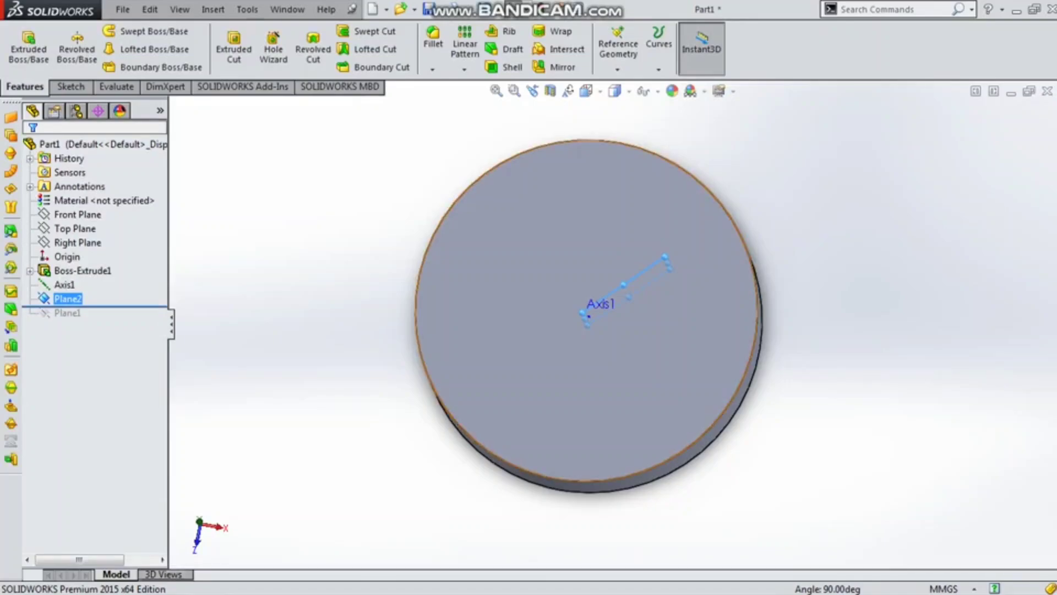
pyautogui.click(680, 239)
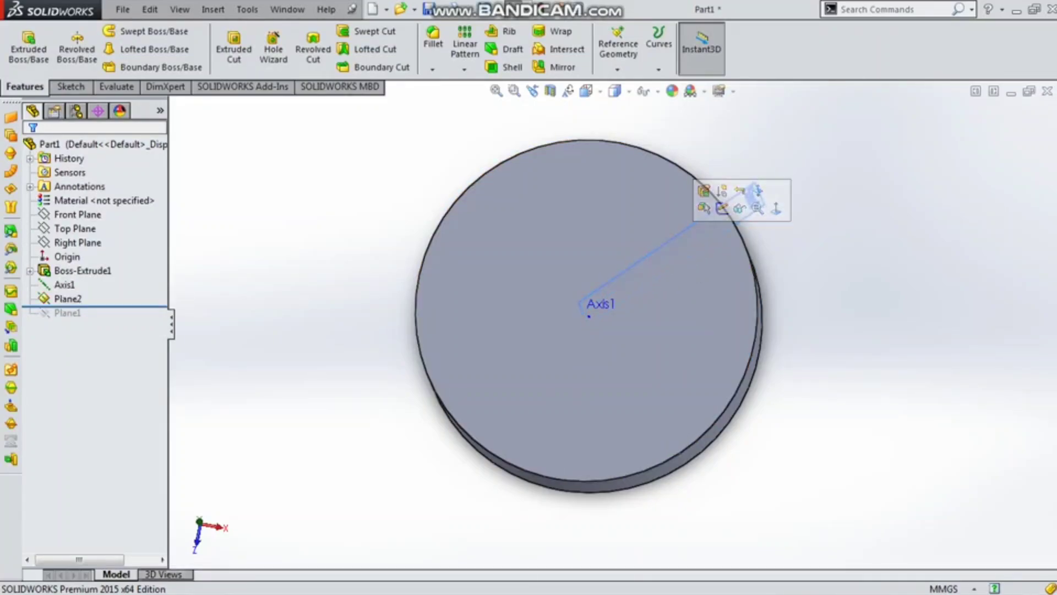
pyautogui.moveTo(680, 240); pyautogui.dragTo(622, 249, button='middle')
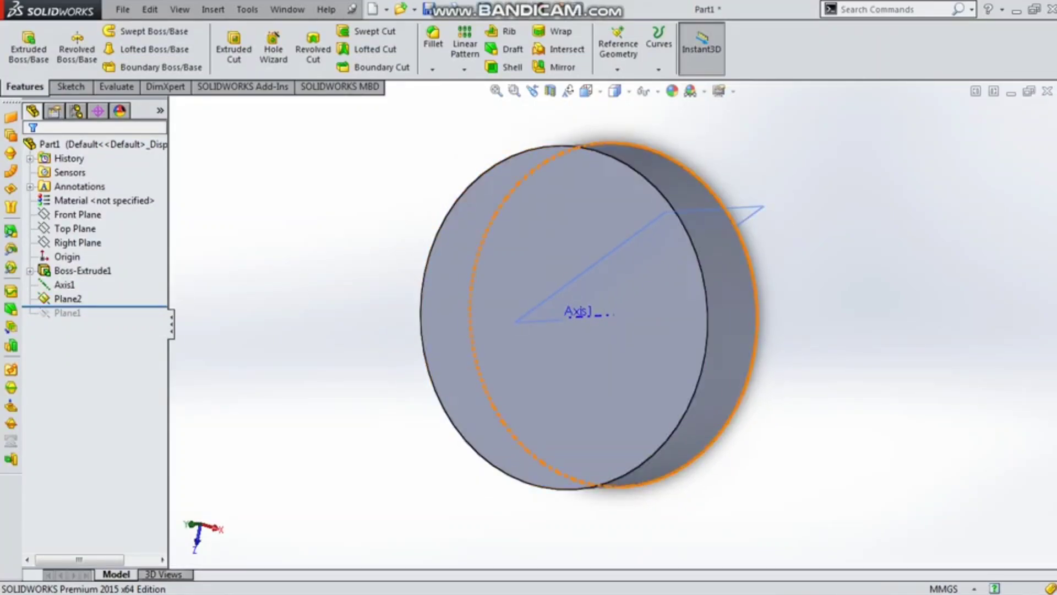
# Create a reference plane perpendicular to the angled plane and tangent to the disc's cylindrical face
pyautogui.click(617, 50)
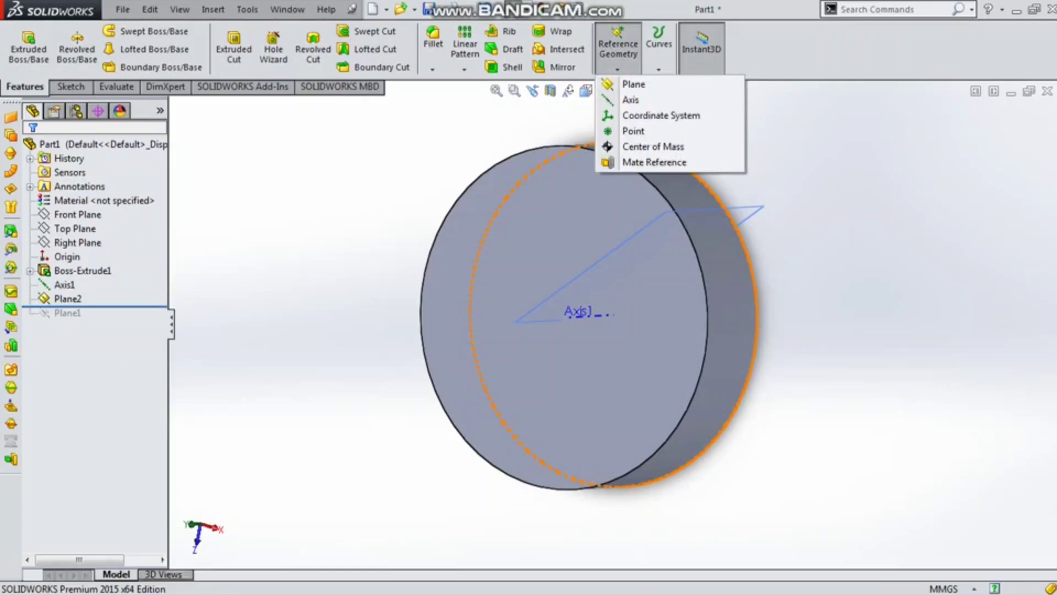
pyautogui.click(633, 84)
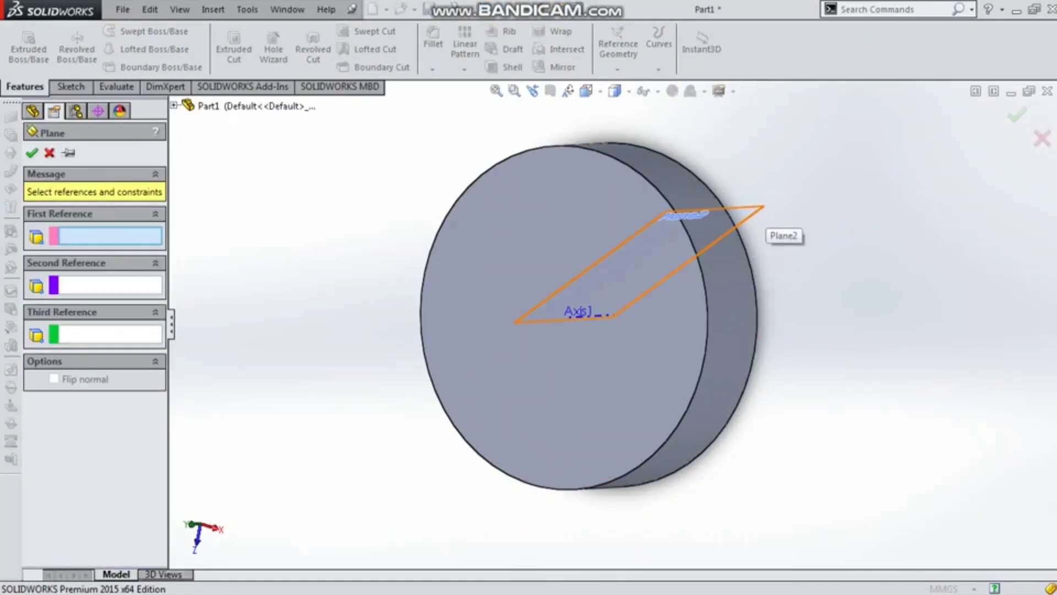
pyautogui.click(756, 218)
pyautogui.scroll(-3, 790, 193)
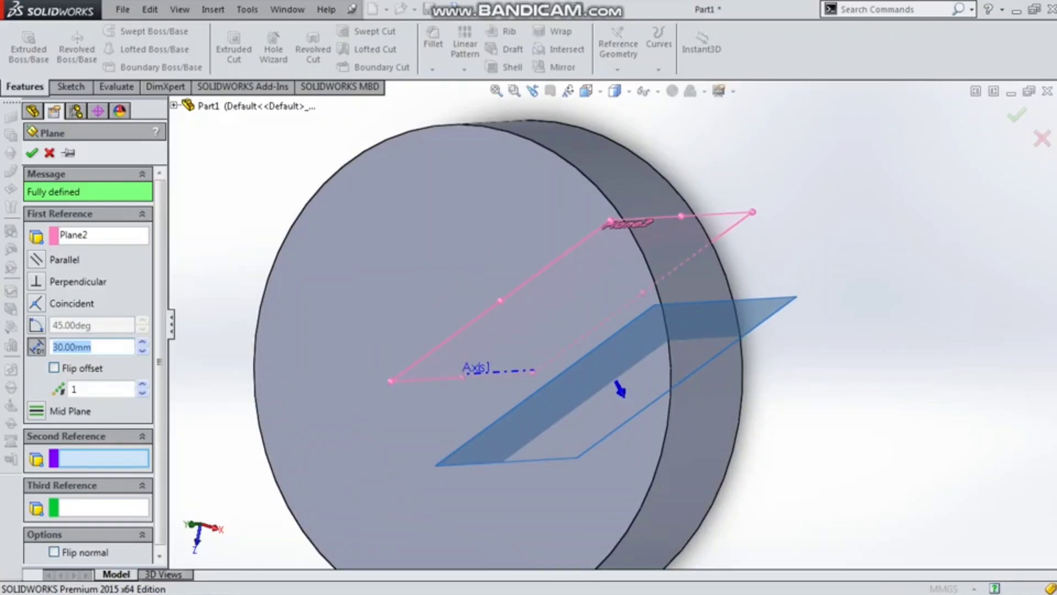
pyautogui.click(681, 238)
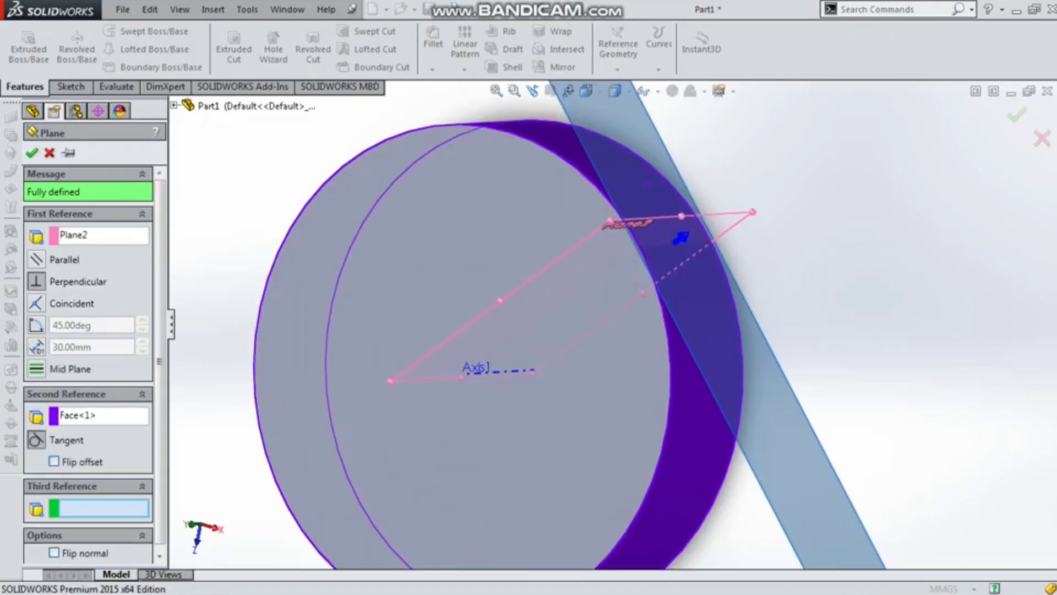
pyautogui.scroll(5, 681, 238)
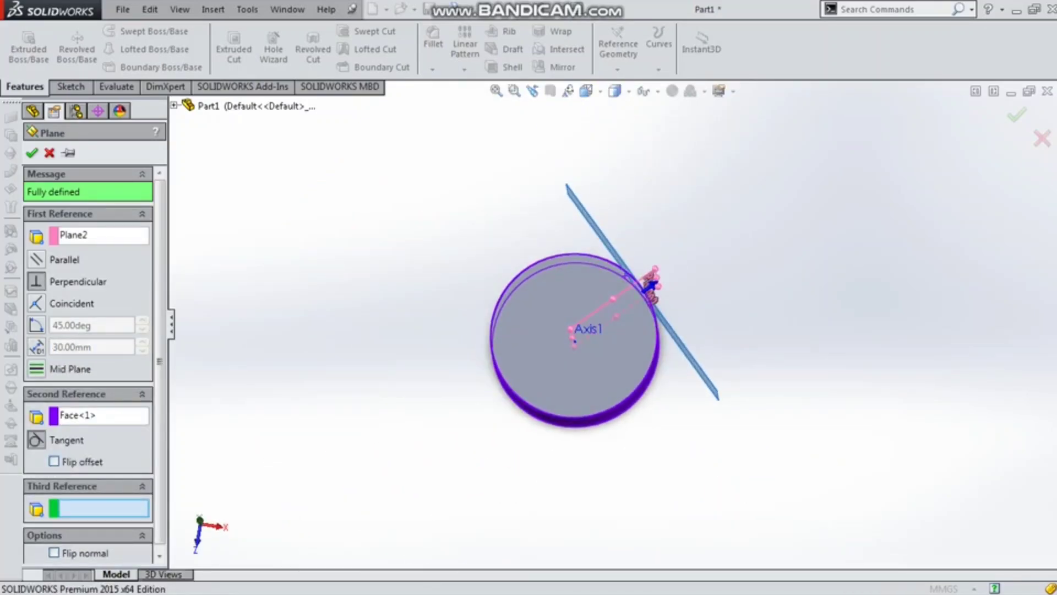
pyautogui.press('Return')
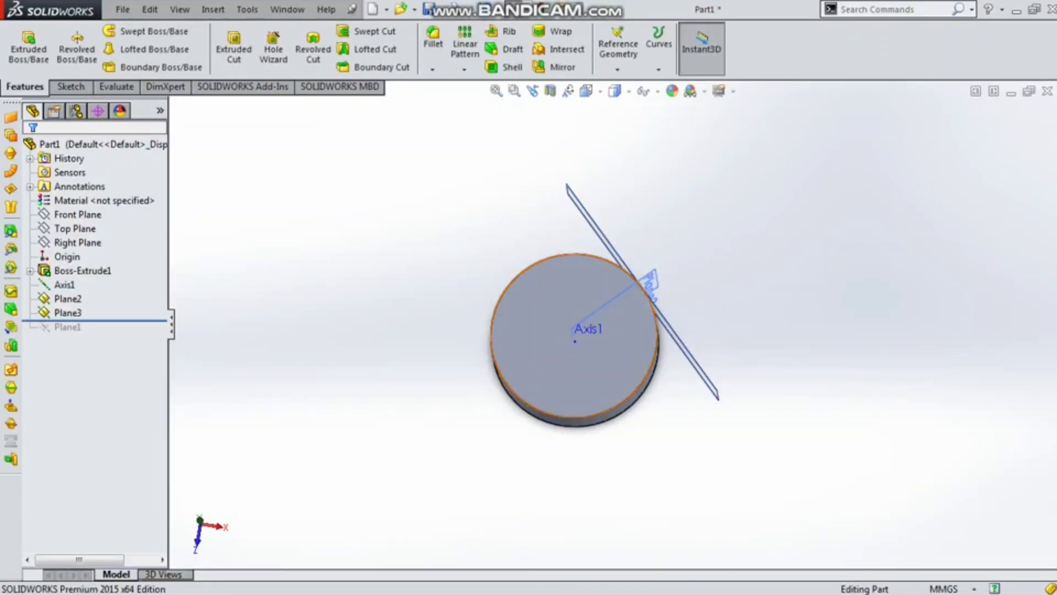
# Hide the angled plane and the disc's central axis, keeping only the tangent plane shown
pyautogui.click(640, 348)
pyautogui.click(586, 90)
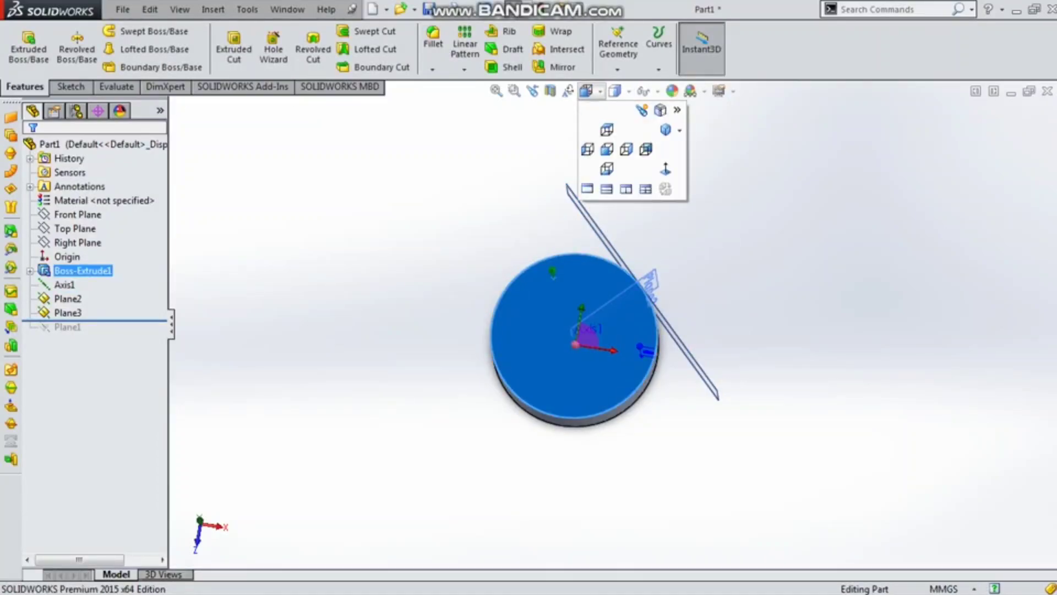
pyautogui.click(666, 169)
pyautogui.press('Escape')
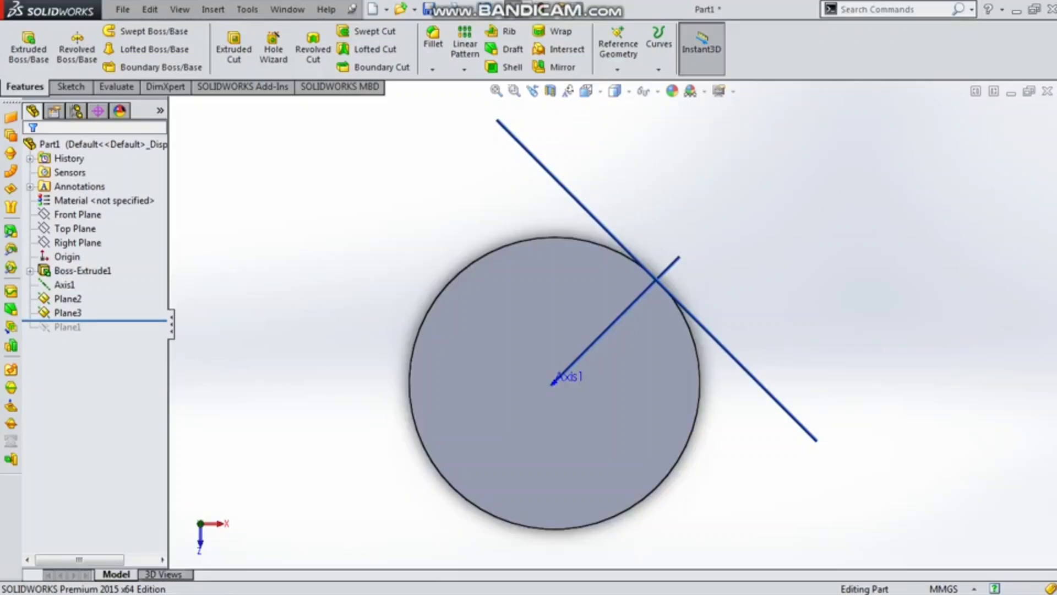
pyautogui.rightClick(664, 272)
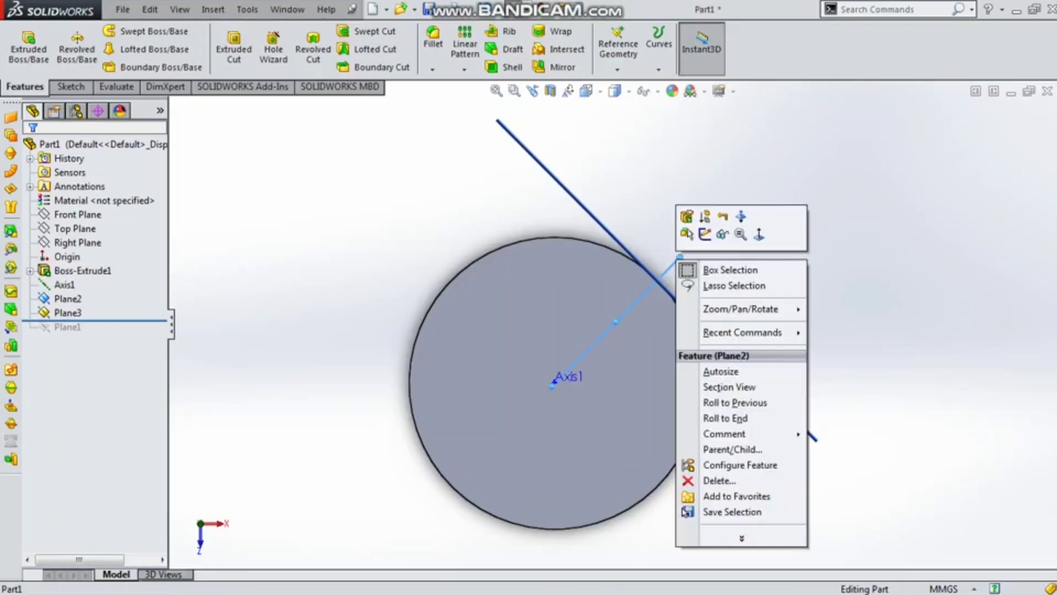
pyautogui.click(726, 235)
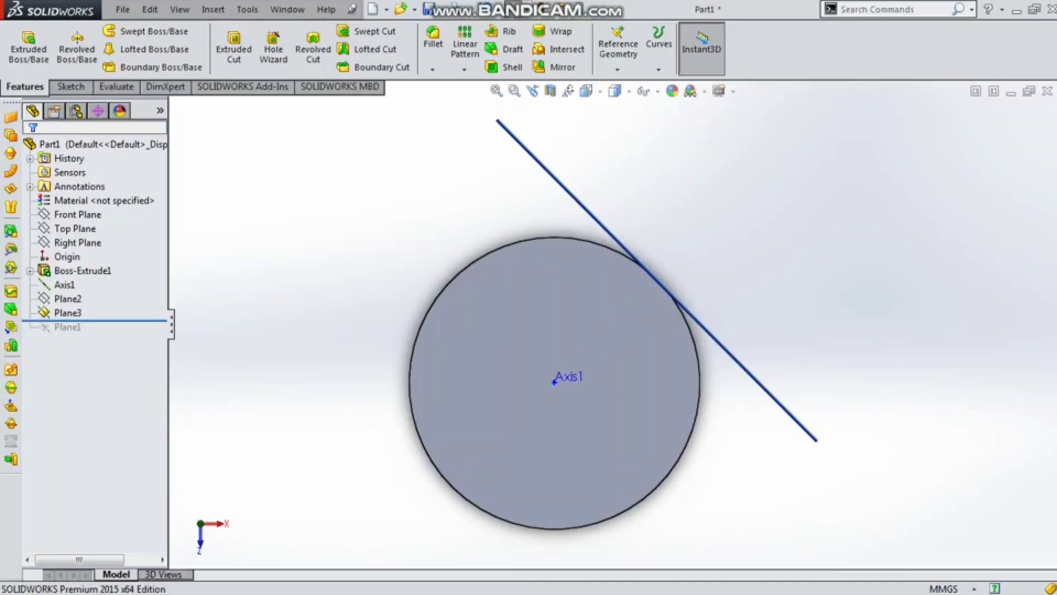
pyautogui.click(64, 284)
pyautogui.rightClick(64, 284)
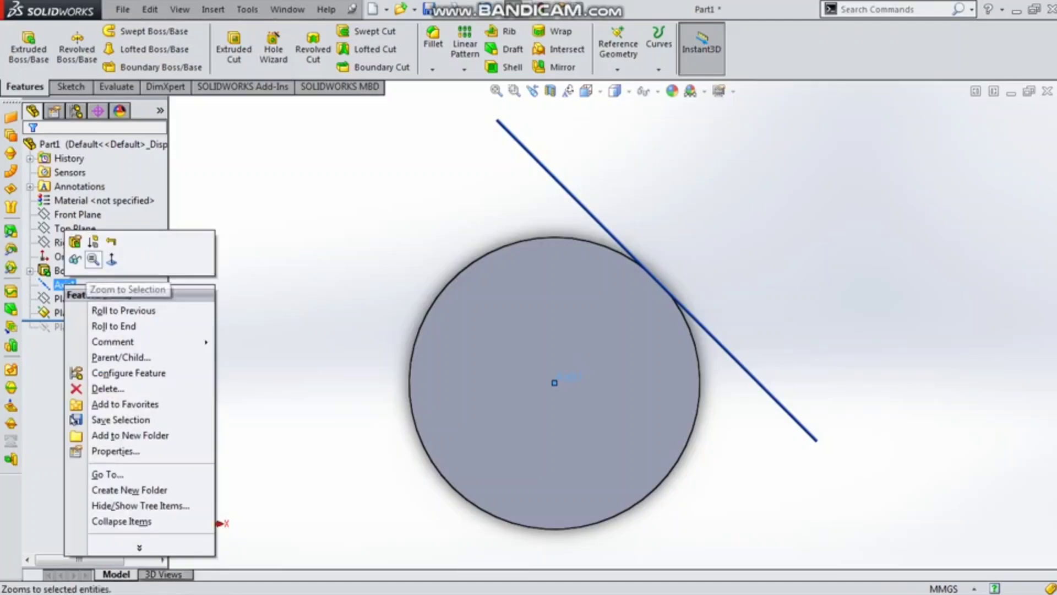
pyautogui.click(82, 242)
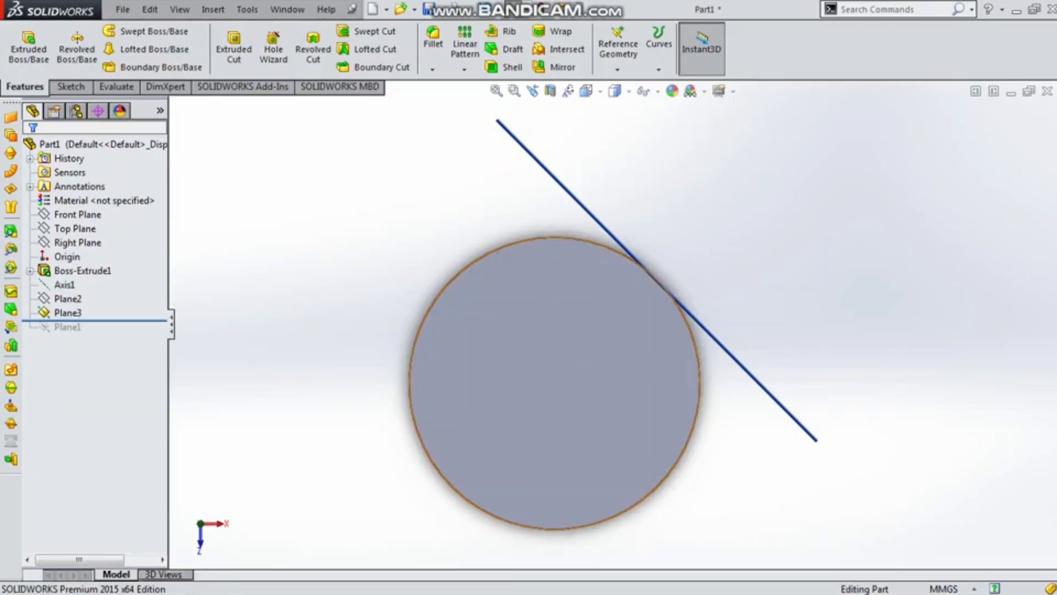
# Set the angle between the hidden angled plane and the Right Plane to 180° and rebuild the part
pyautogui.moveTo(738, 287)
pyautogui.mouseDown(button='middle')
pyautogui.moveTo(705, 285)
pyautogui.moveTo(741, 282)
pyautogui.mouseUp(button='middle')
pyautogui.moveTo(601, 327); pyautogui.dragTo(613, 325, button='middle')
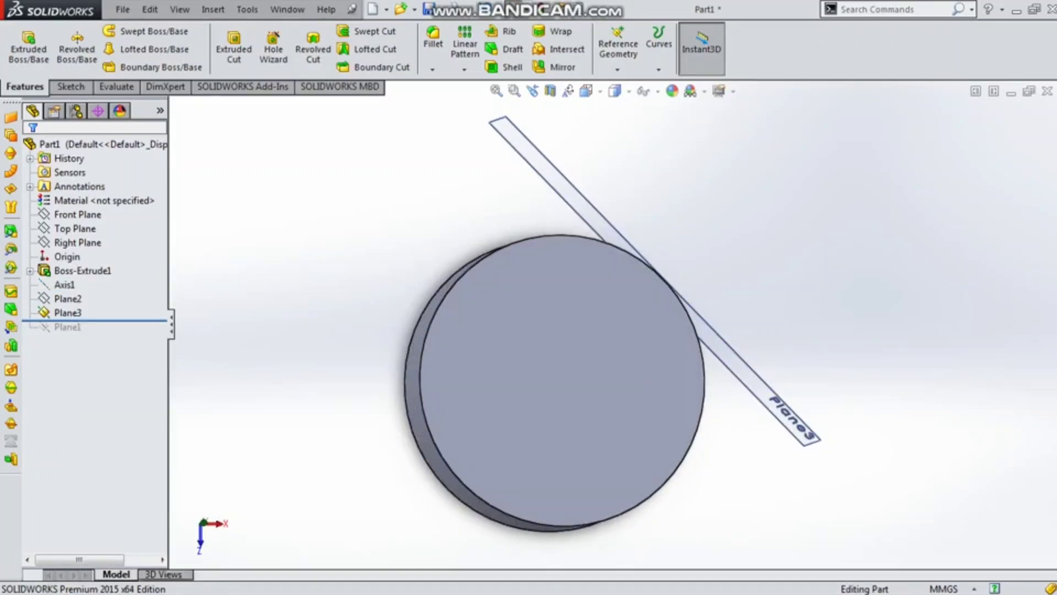
pyautogui.scroll(-3, 613, 325)
pyautogui.scroll(3, 614, 325)
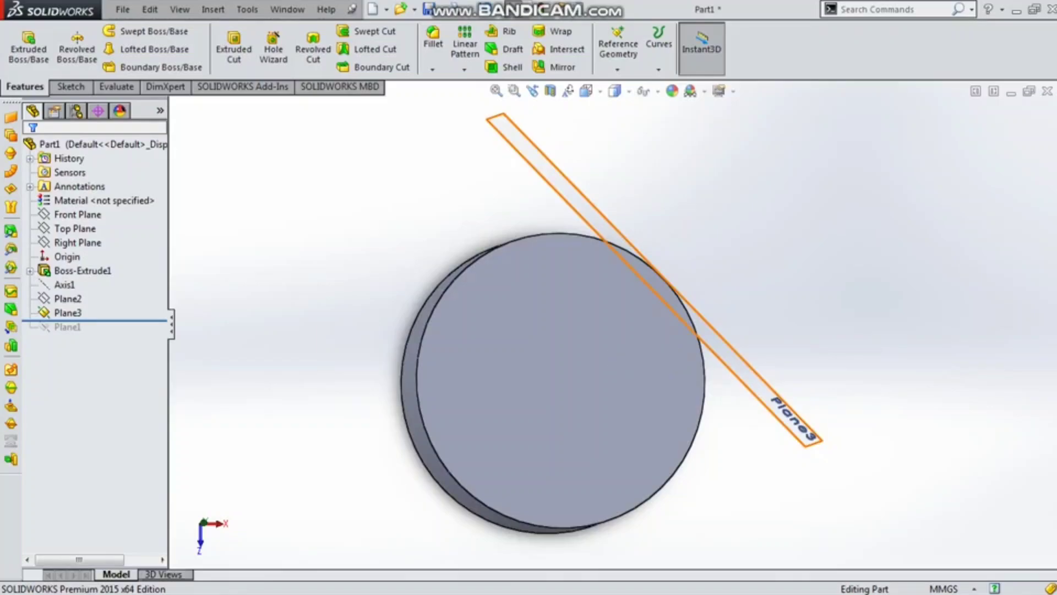
pyautogui.moveTo(696, 324); pyautogui.dragTo(675, 329, button='middle')
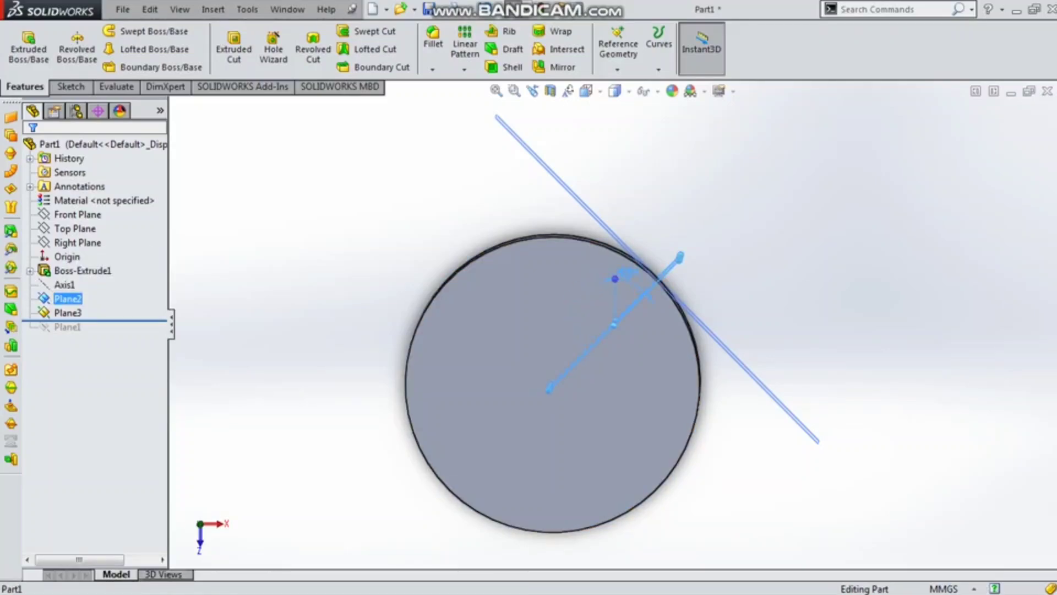
pyautogui.moveTo(651, 229); pyautogui.dragTo(656, 219)
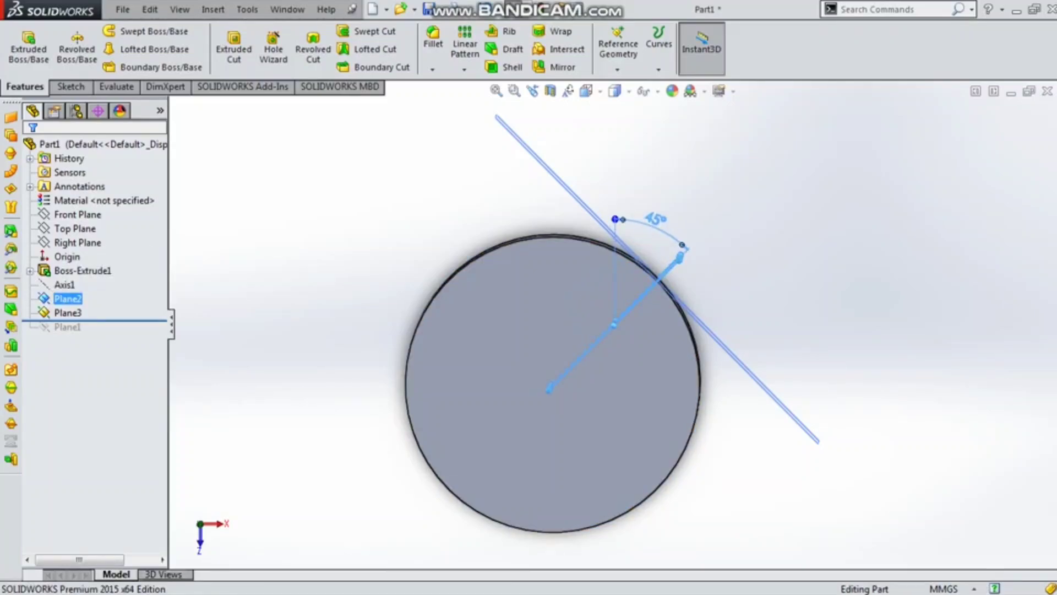
pyautogui.doubleClick(655, 219)
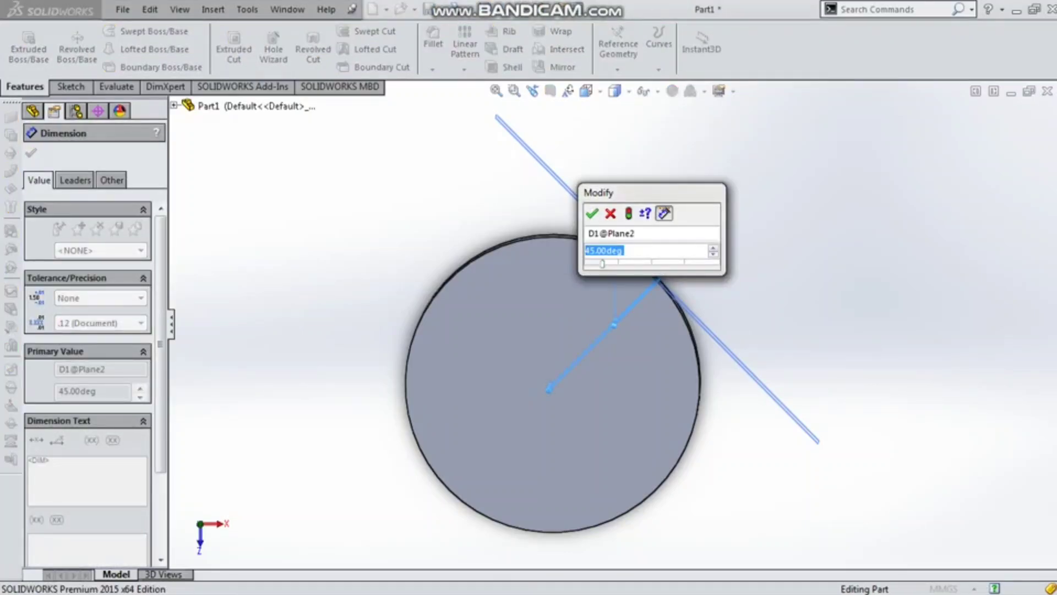
pyautogui.write('180')
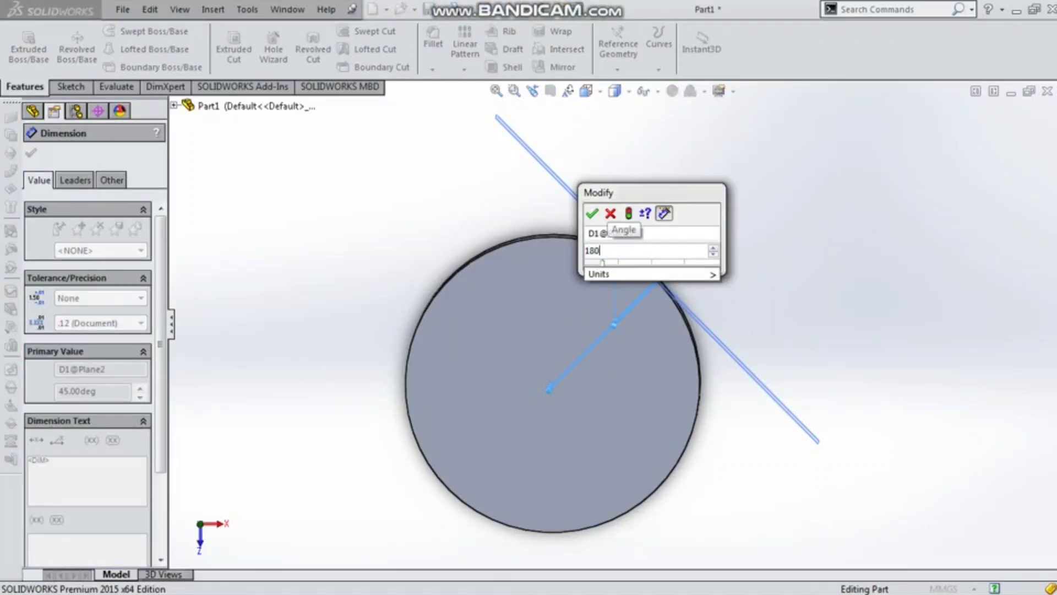
pyautogui.press('Return')
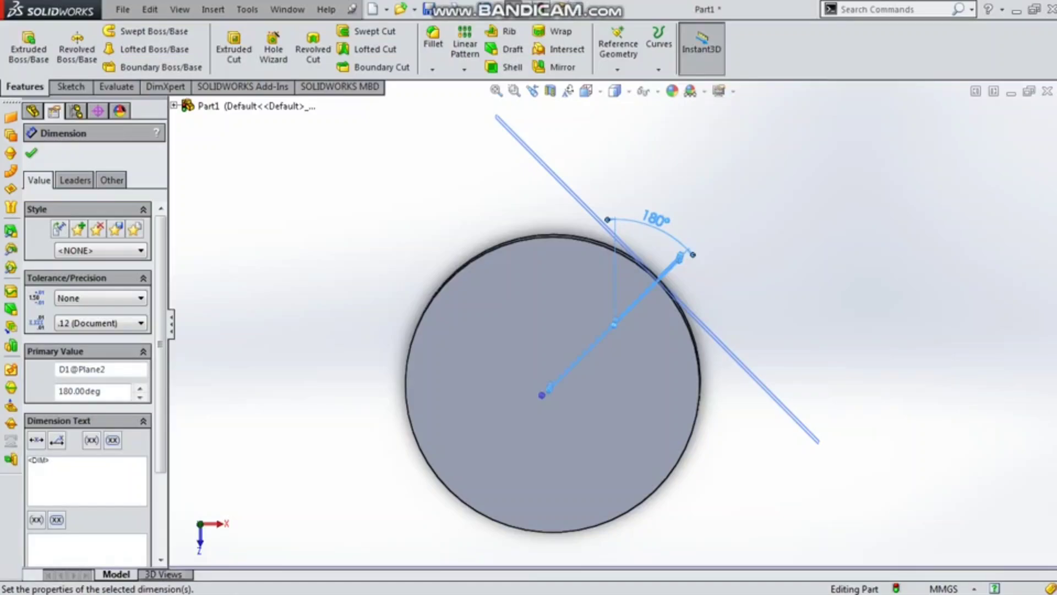
pyautogui.hotkey('ctrl', 'b')
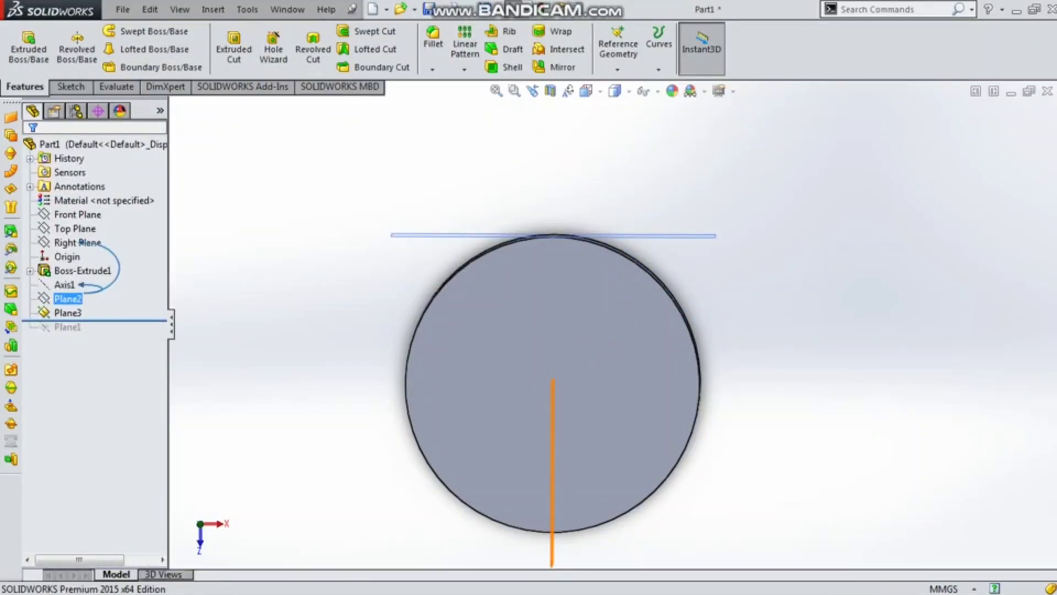
# Edit the angled plane's definition and set its angle to the Right Plane to 213°
pyautogui.click(64, 284)
pyautogui.rightClick(67, 299)
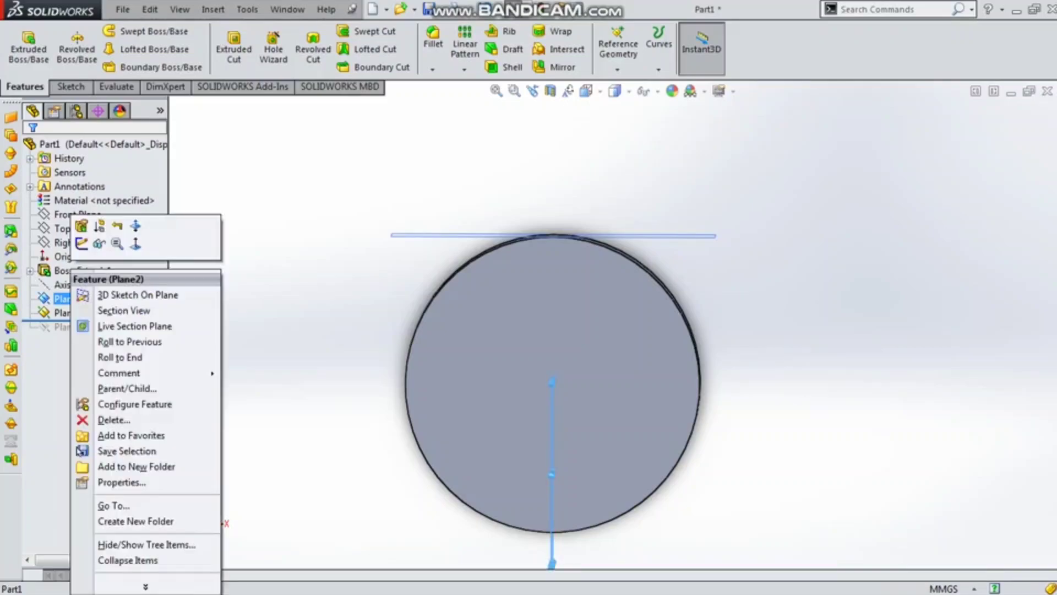
pyautogui.click(82, 243)
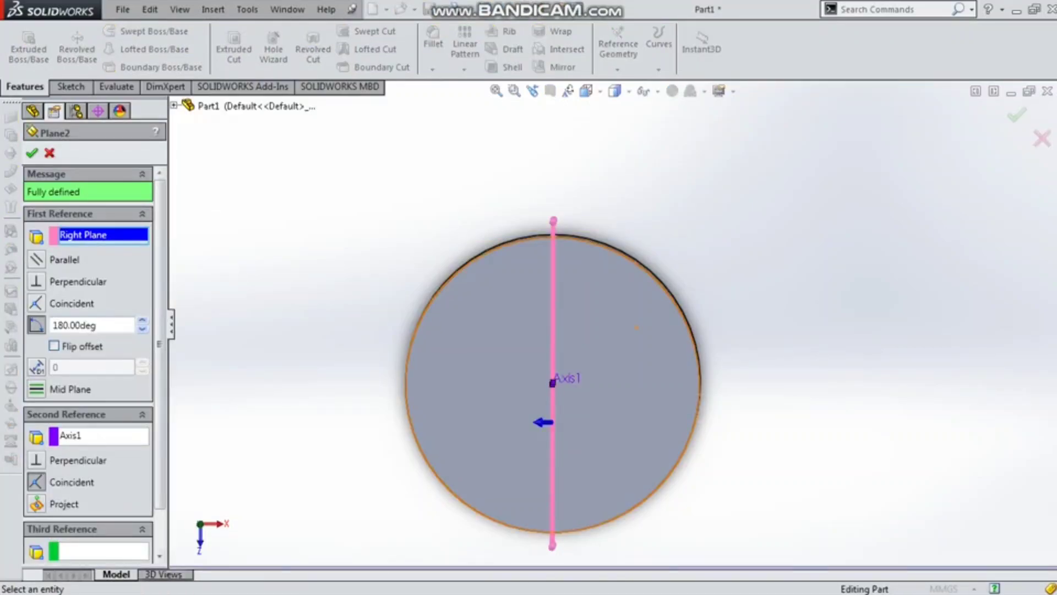
pyautogui.click(142, 320)
pyautogui.moveTo(142, 320); pyautogui.dragTo(142, 320)
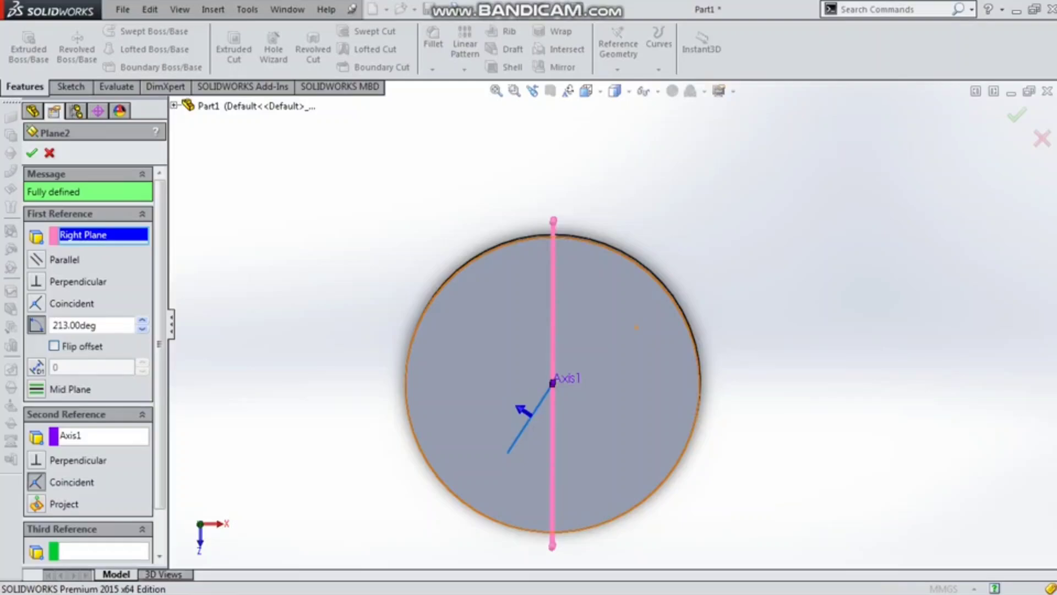
pyautogui.press('Return')
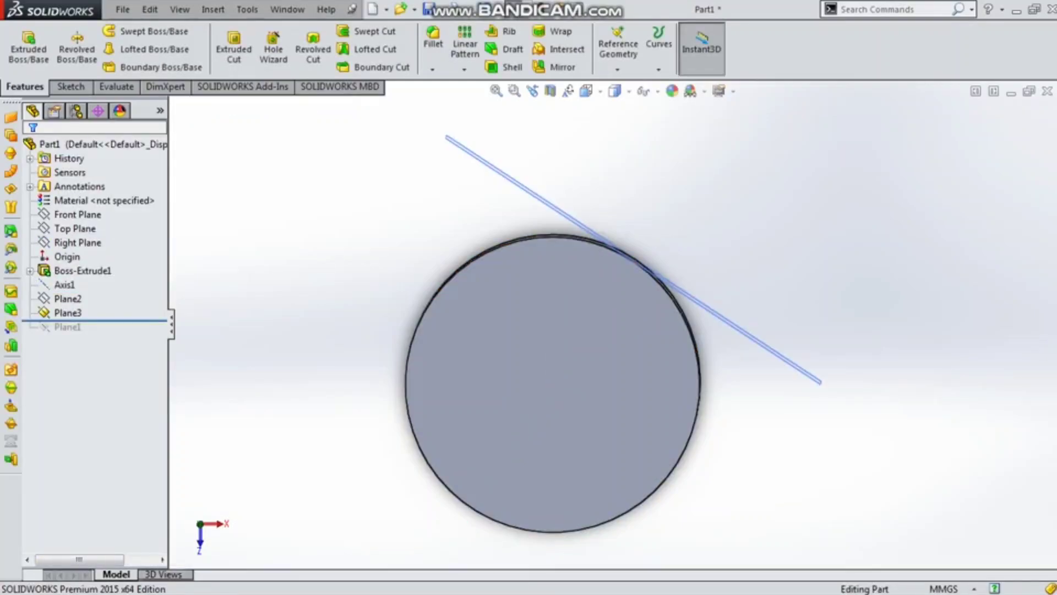
# Examine from several directions how the tangent plane sits on the disc relative to the angled plane that drives it
pyautogui.click(68, 299)
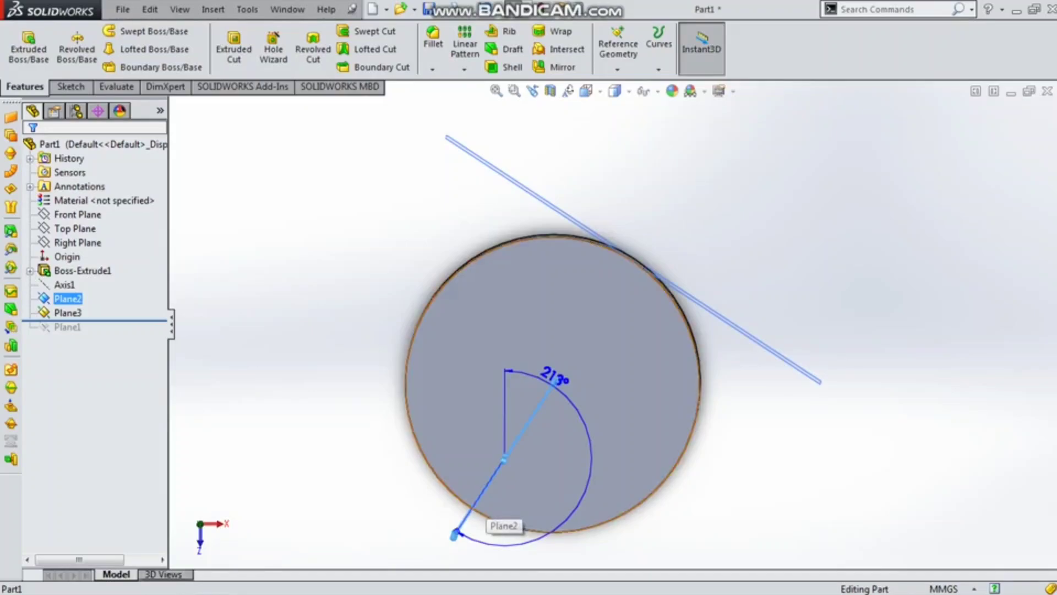
pyautogui.moveTo(485, 523); pyautogui.dragTo(462, 528, button='middle')
pyautogui.moveTo(573, 259); pyautogui.dragTo(581, 267, button='middle')
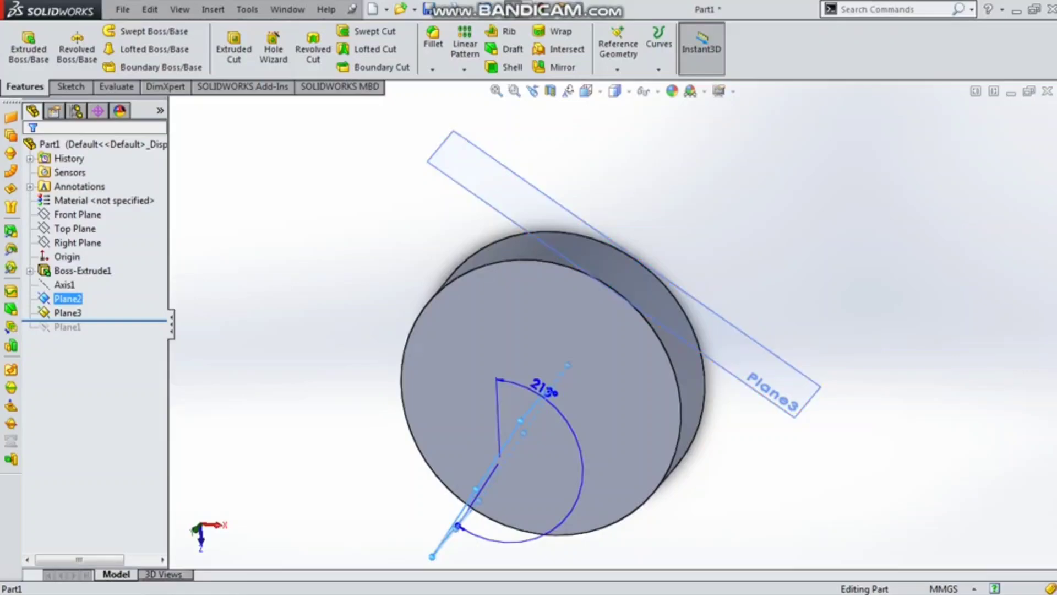
pyautogui.click(768, 243)
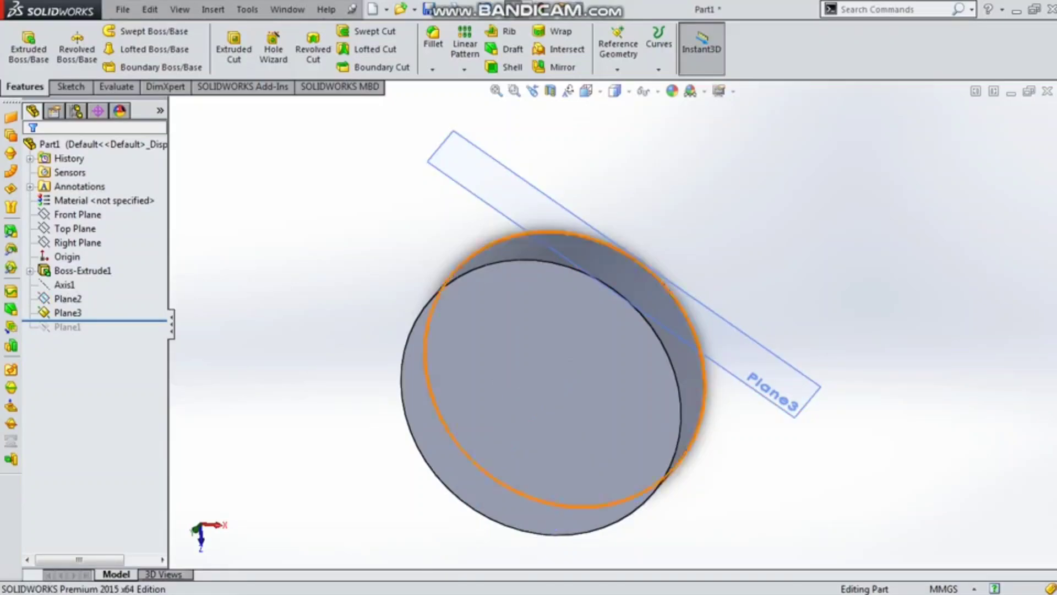
pyautogui.moveTo(661, 297); pyautogui.dragTo(573, 248, button='middle')
pyautogui.click(628, 305)
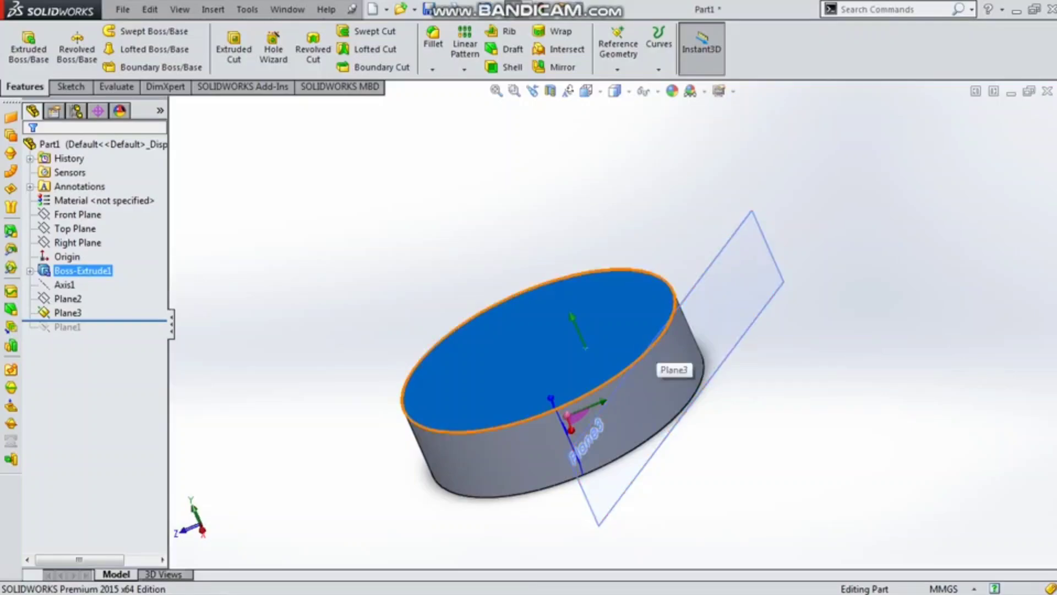
pyautogui.moveTo(520, 380); pyautogui.dragTo(543, 355, button='middle')
pyautogui.moveTo(405, 358); pyautogui.dragTo(444, 405, button='middle')
pyautogui.press('Escape')
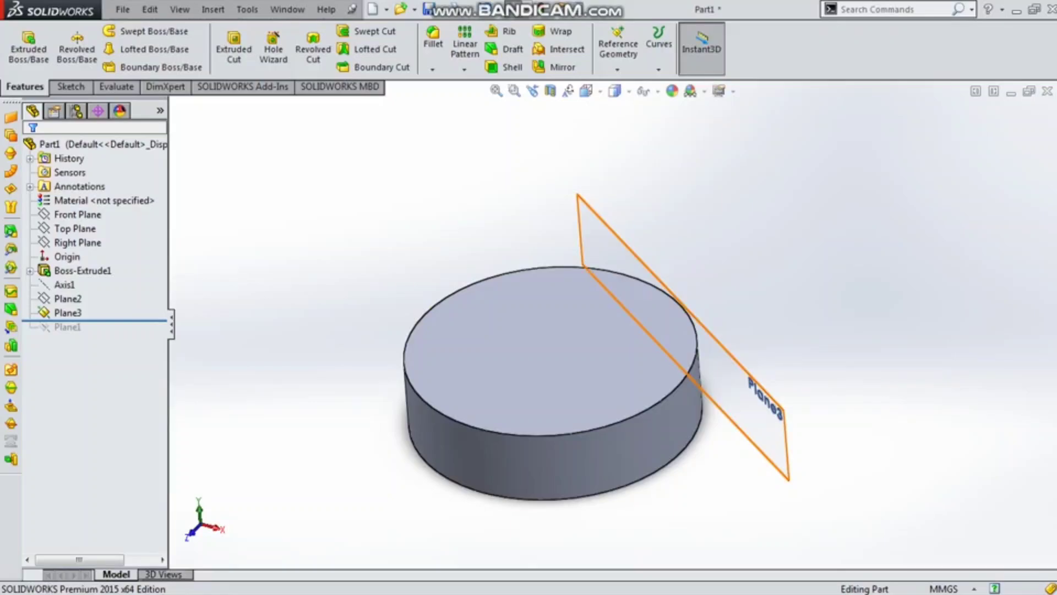
# Create a reference axis where the disc's flat top face meets the tangent plane, and hide the tangent plane
pyautogui.click(753, 382)
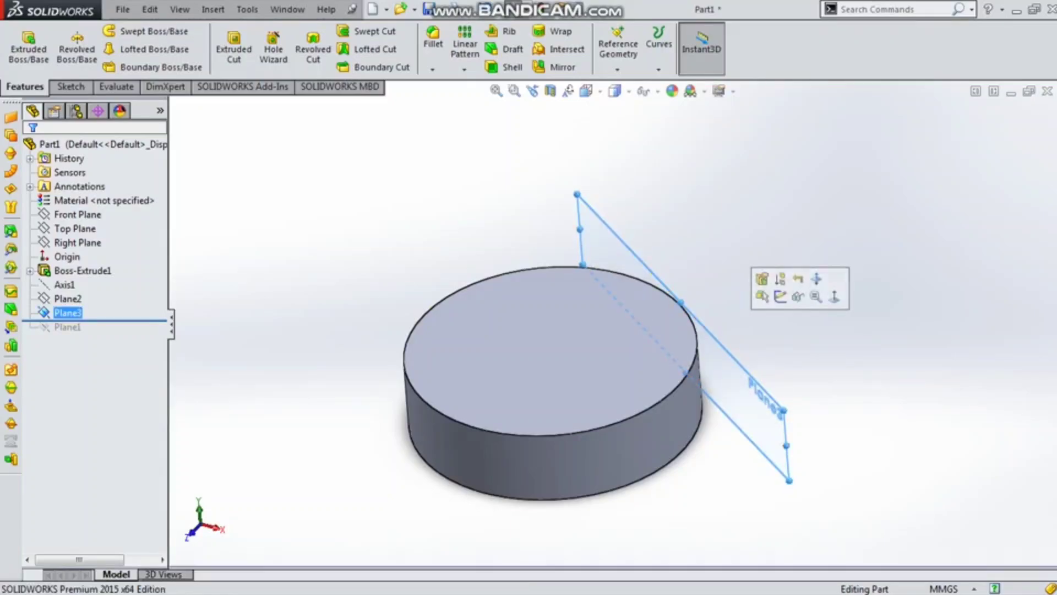
pyautogui.click(617, 385)
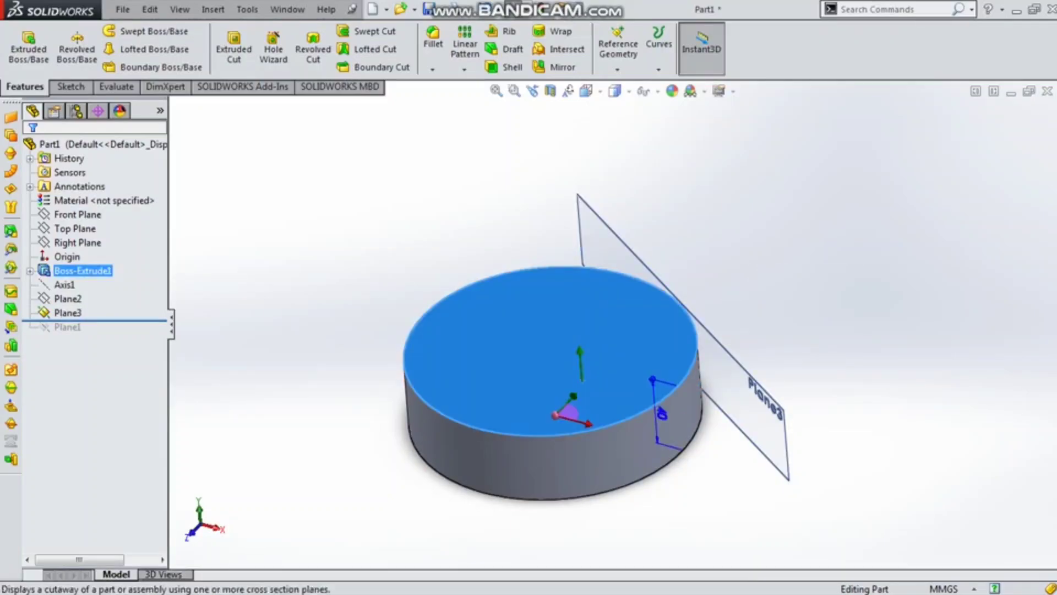
pyautogui.click(586, 91)
pyautogui.click(666, 168)
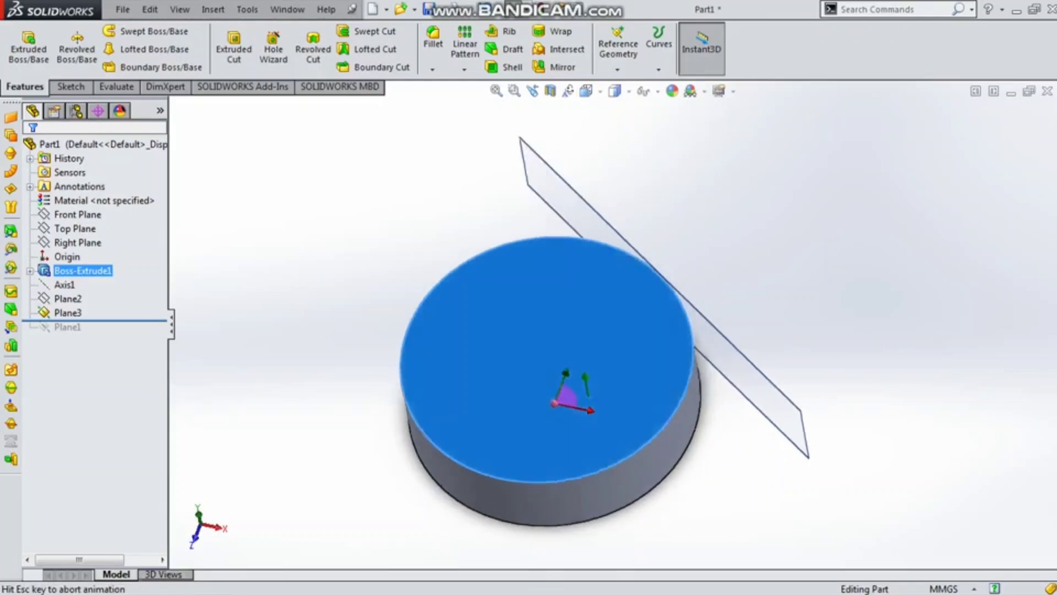
pyautogui.press('Escape')
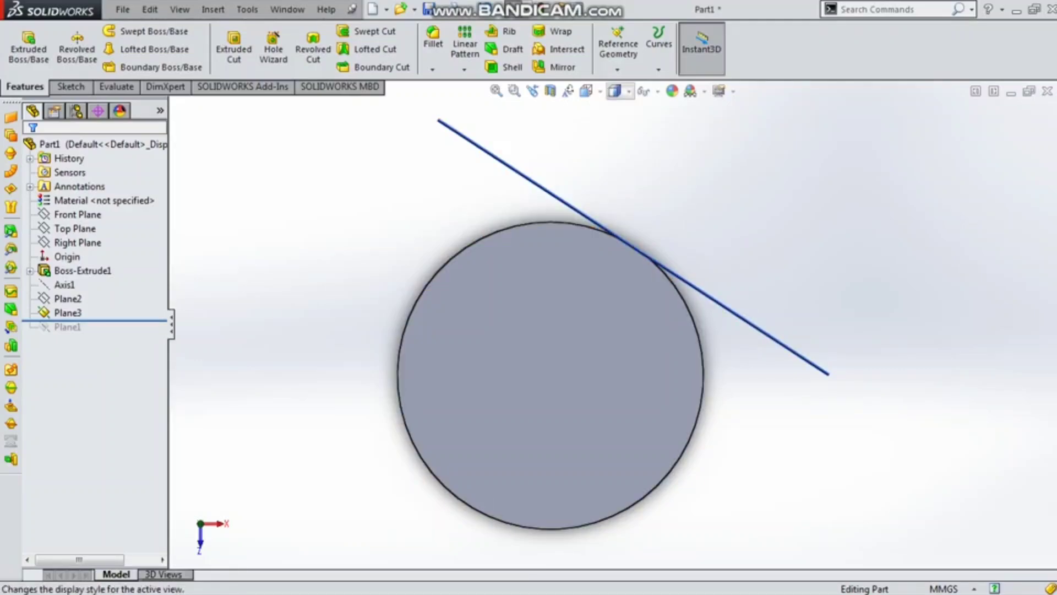
pyautogui.click(618, 69)
pyautogui.click(630, 100)
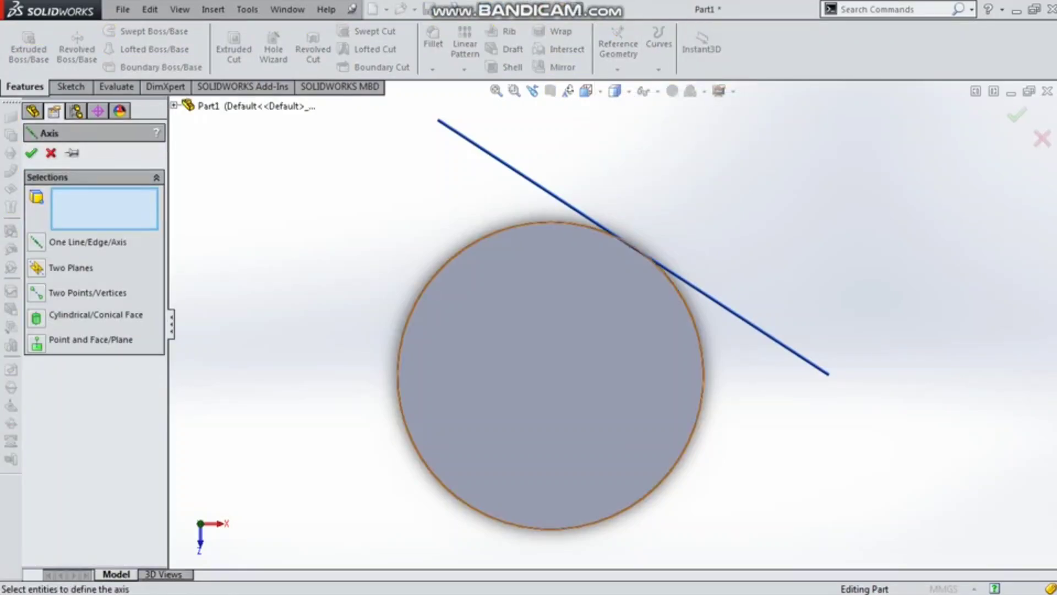
pyautogui.click(556, 324)
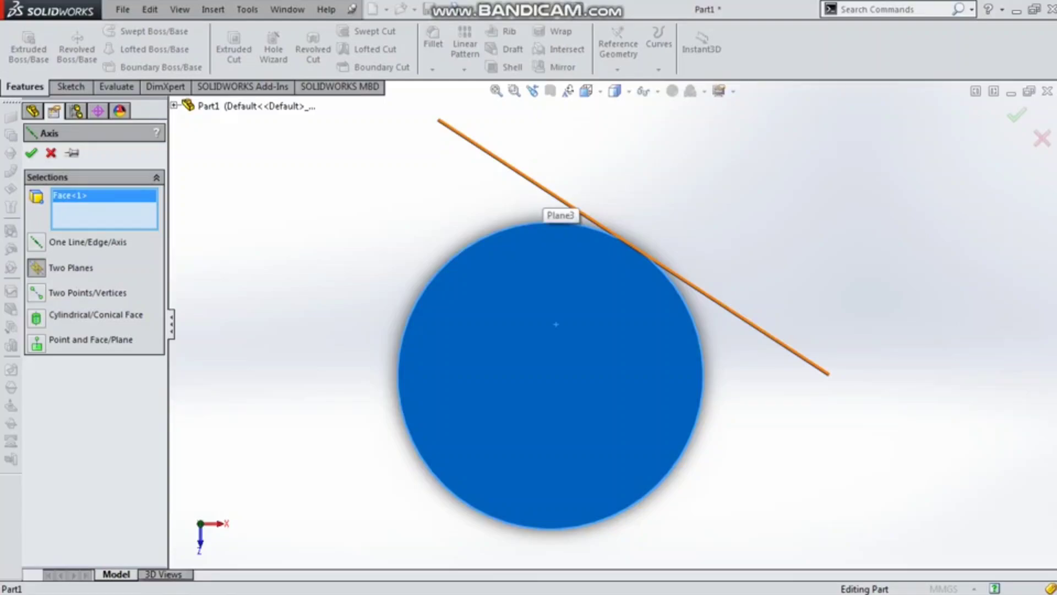
pyautogui.click(575, 208)
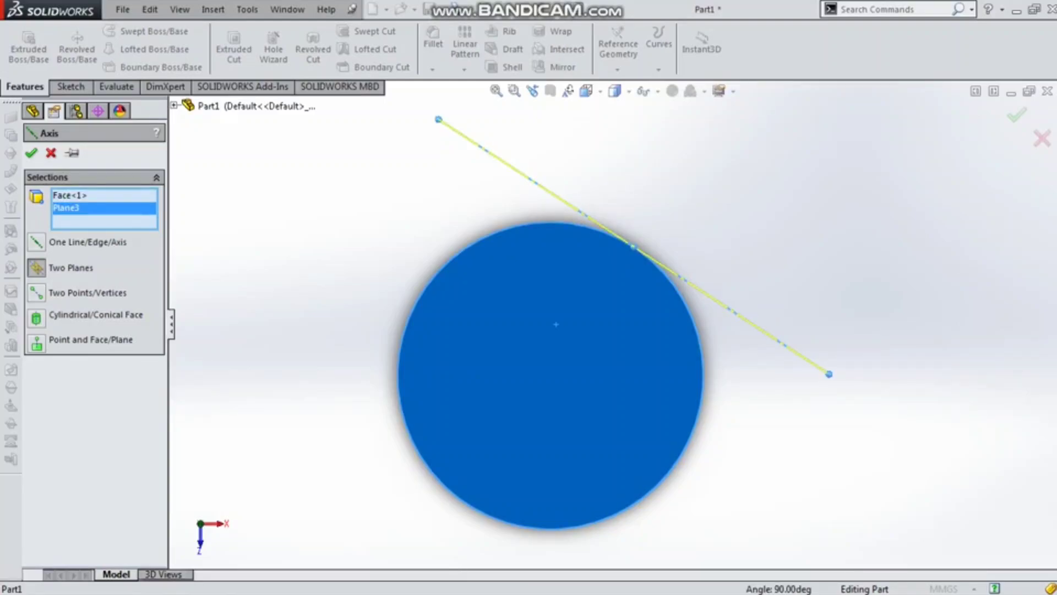
pyautogui.click(32, 152)
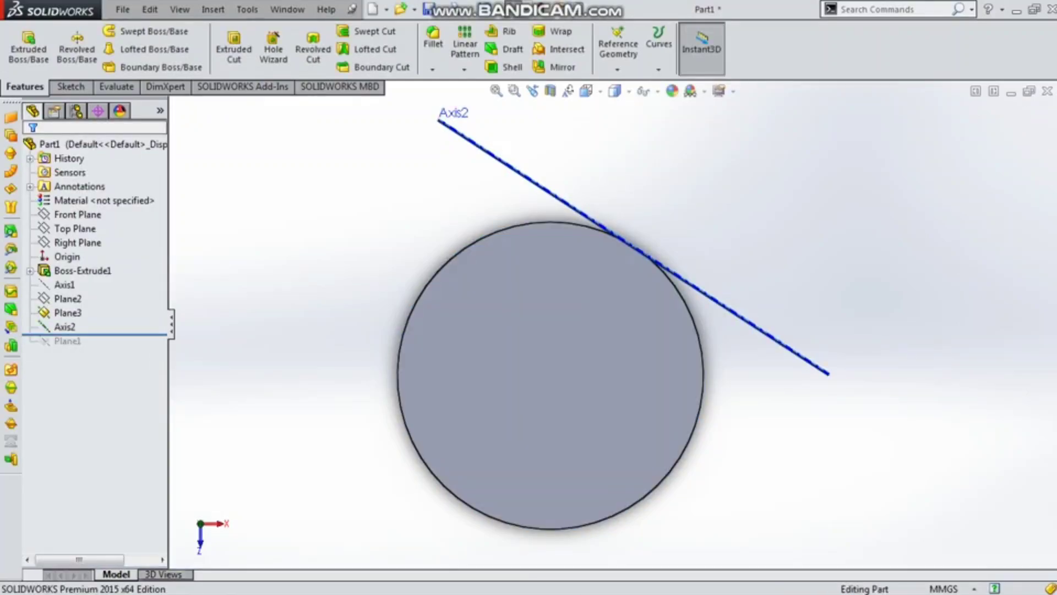
pyautogui.rightClick(63, 312)
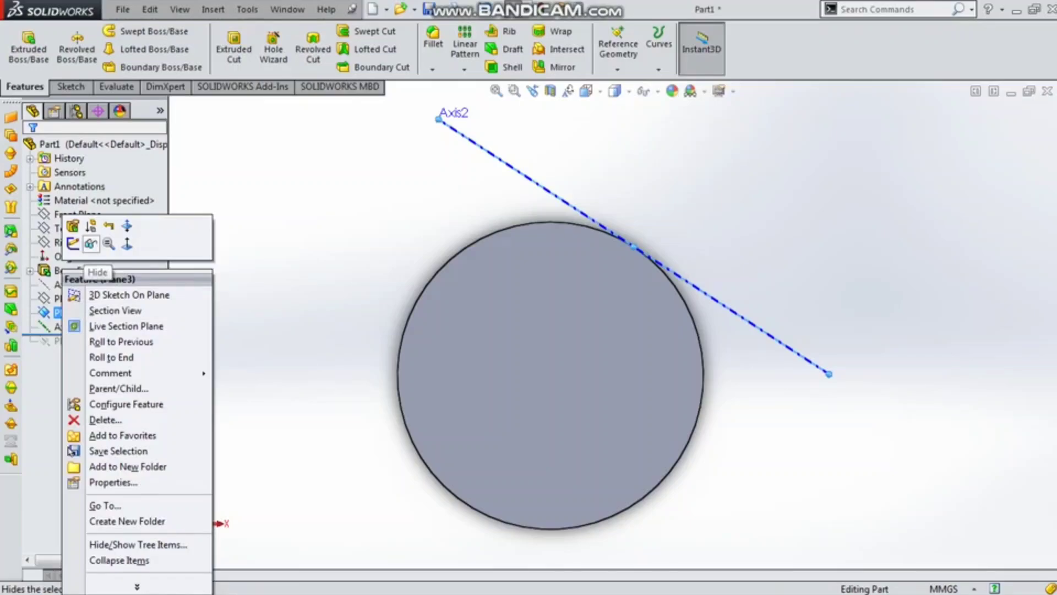
pyautogui.click(91, 244)
# Create a reference plane through the axis at the disc's top edge, at 45° to the hidden tangent plane
pyautogui.moveTo(562, 397); pyautogui.dragTo(528, 338, button='middle')
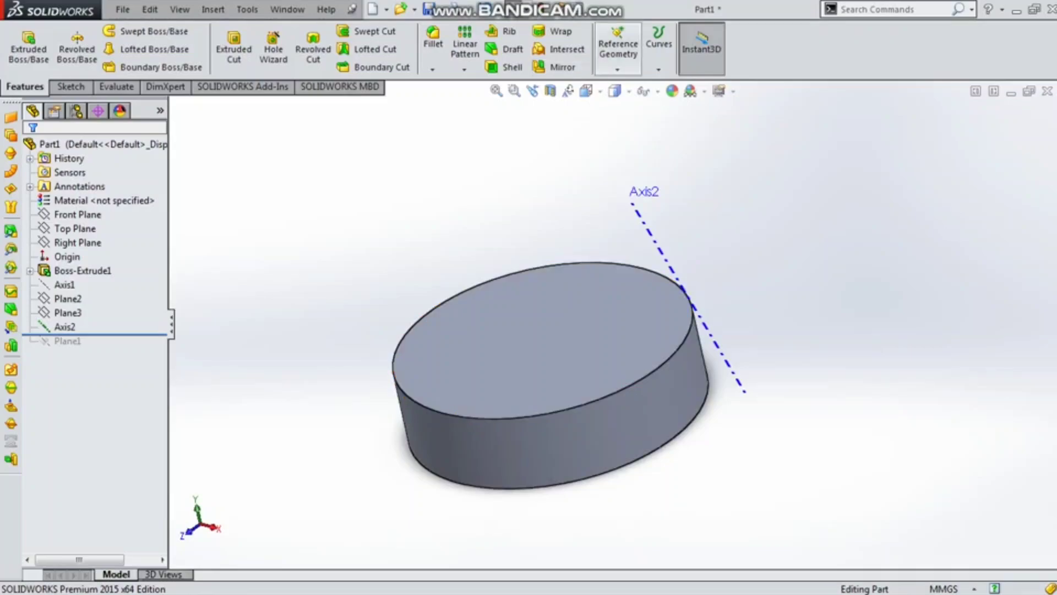
pyautogui.click(617, 50)
pyautogui.click(633, 84)
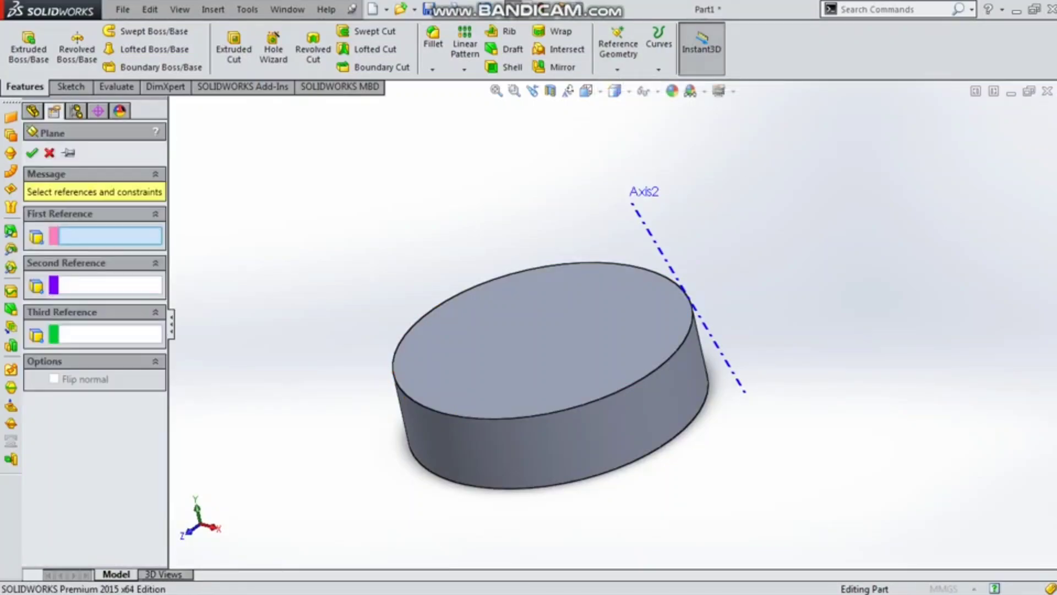
pyautogui.click(174, 105)
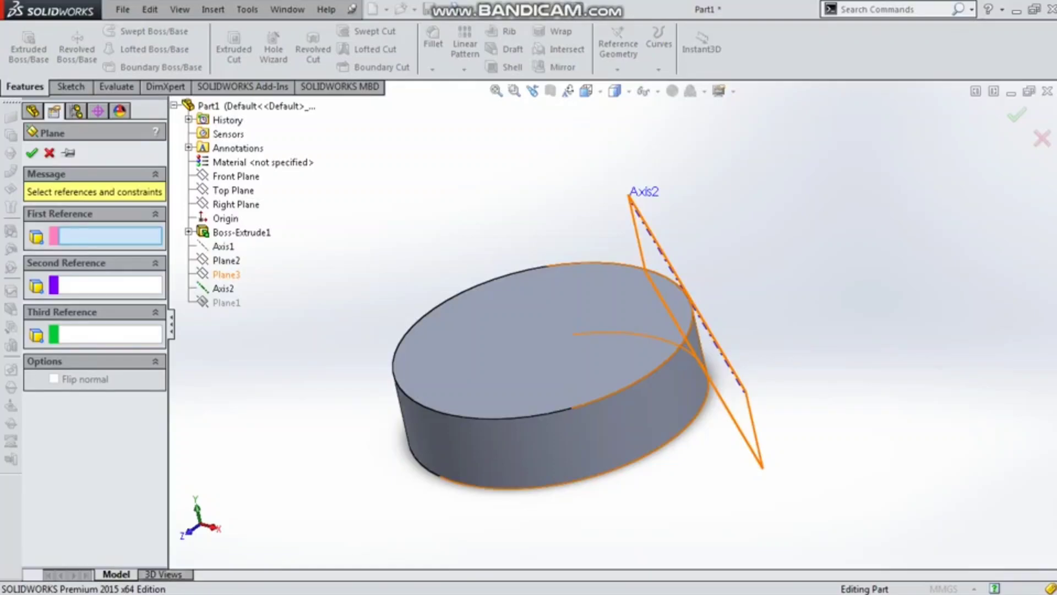
pyautogui.click(226, 275)
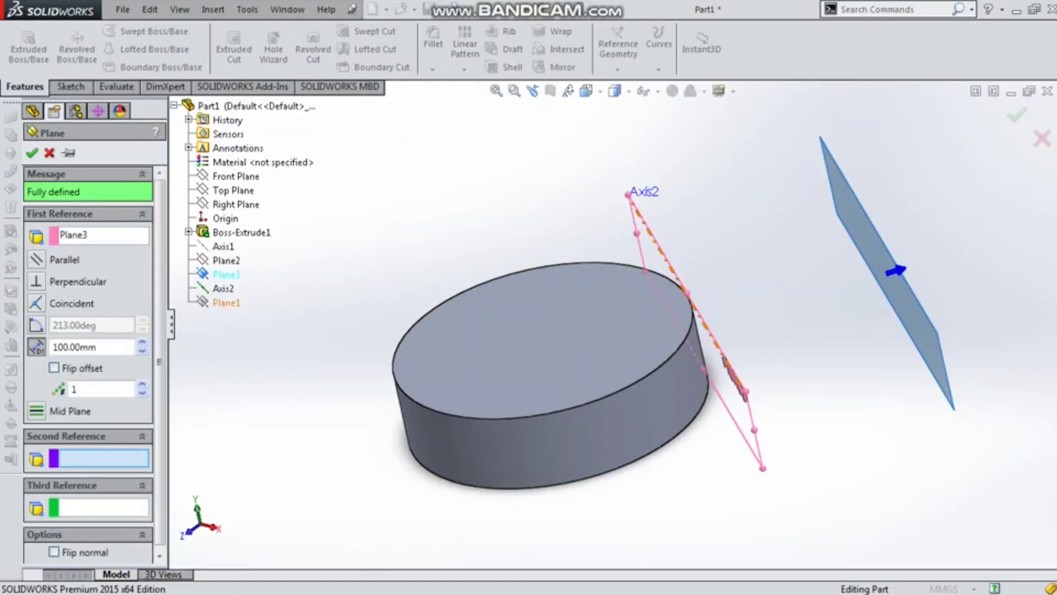
pyautogui.click(223, 288)
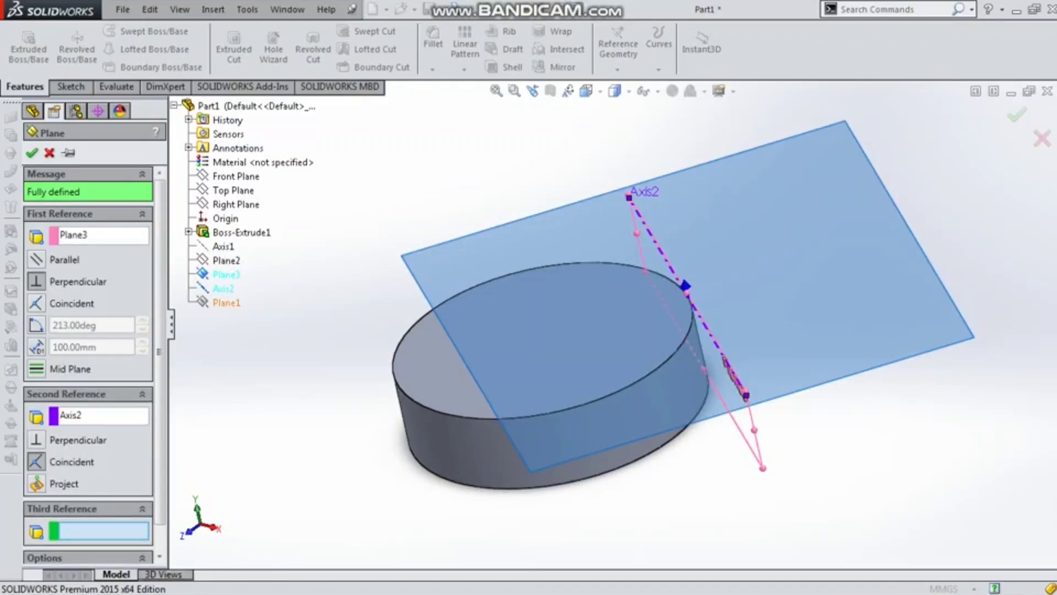
pyautogui.click(35, 324)
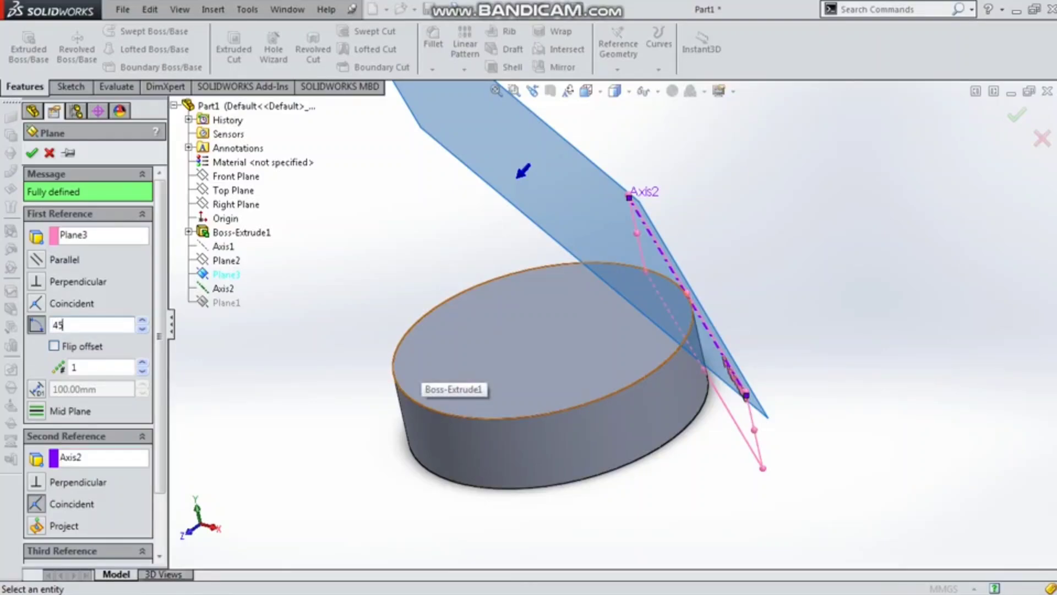
pyautogui.press('Return')
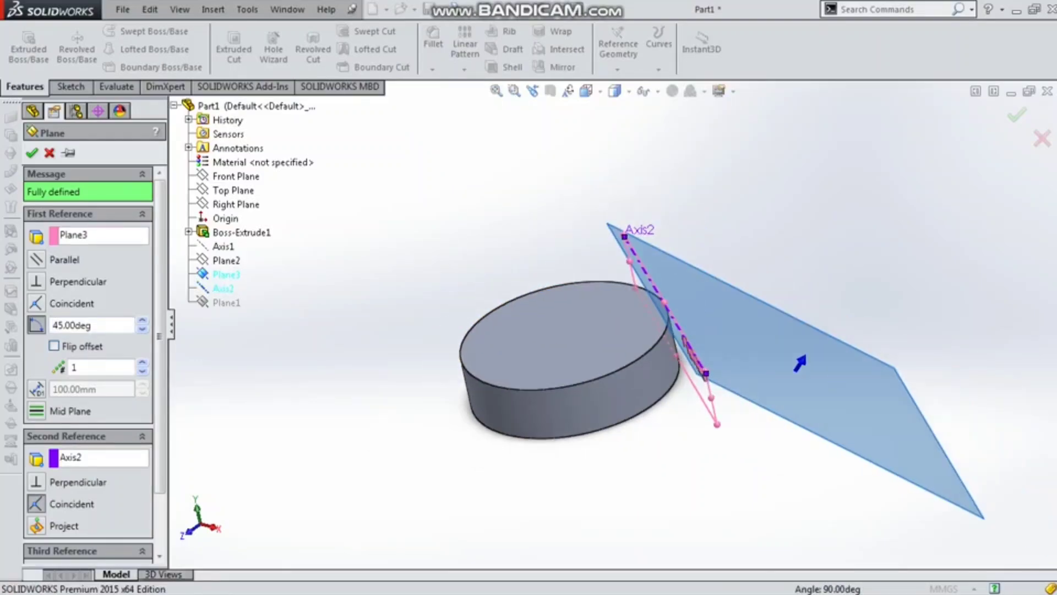
pyautogui.moveTo(633, 386); pyautogui.dragTo(564, 339, button='middle')
pyautogui.click(32, 152)
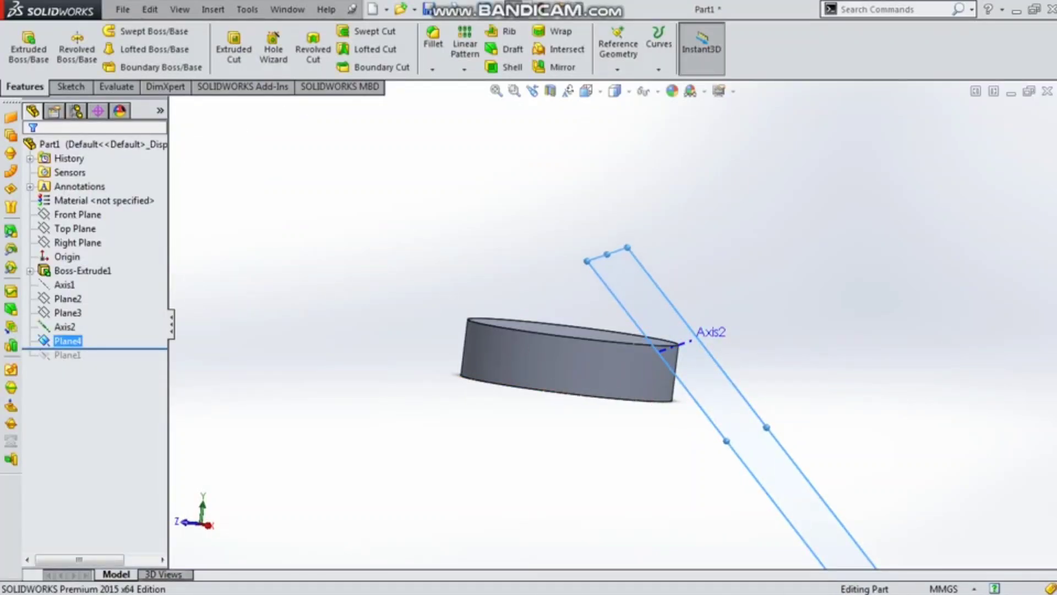
pyautogui.moveTo(583, 330); pyautogui.dragTo(573, 349, button='middle')
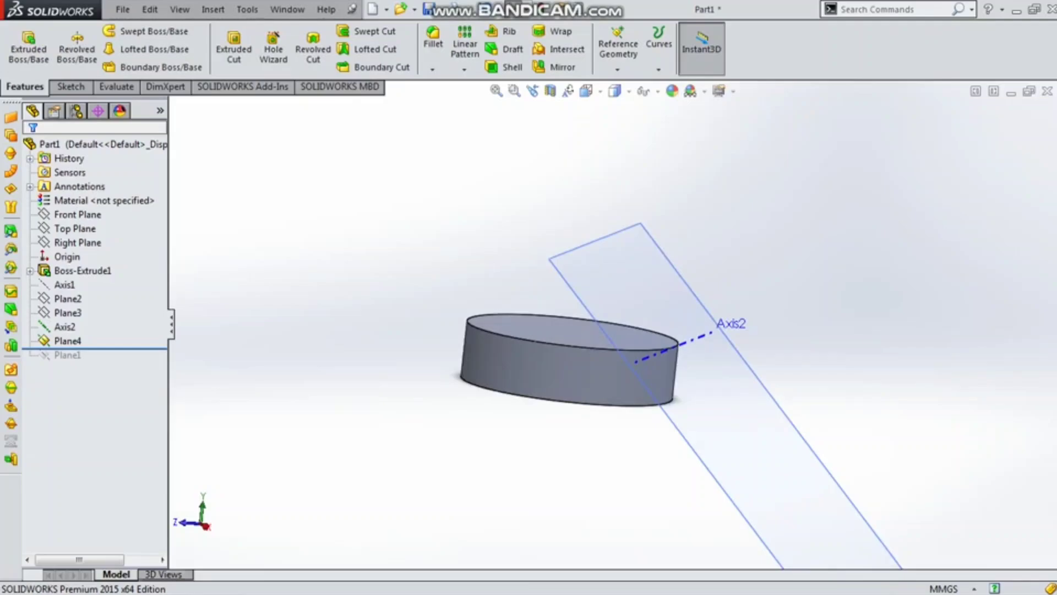
# Sketch a circle about 29 mm in diameter on the 45° plane, near the axis at the disc's edge
pyautogui.click(672, 264)
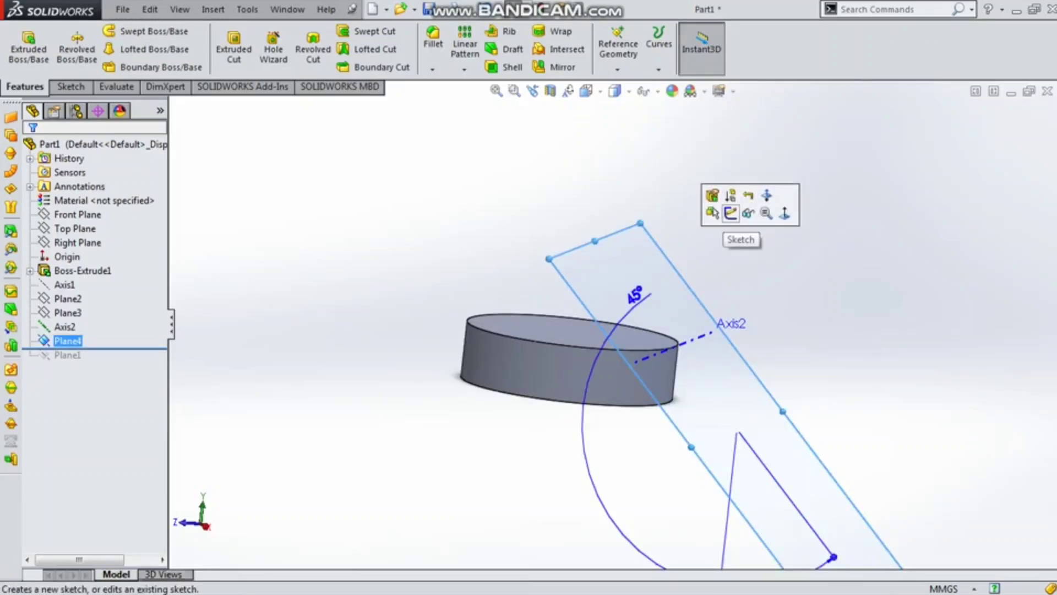
pyautogui.click(730, 213)
pyautogui.click(614, 91)
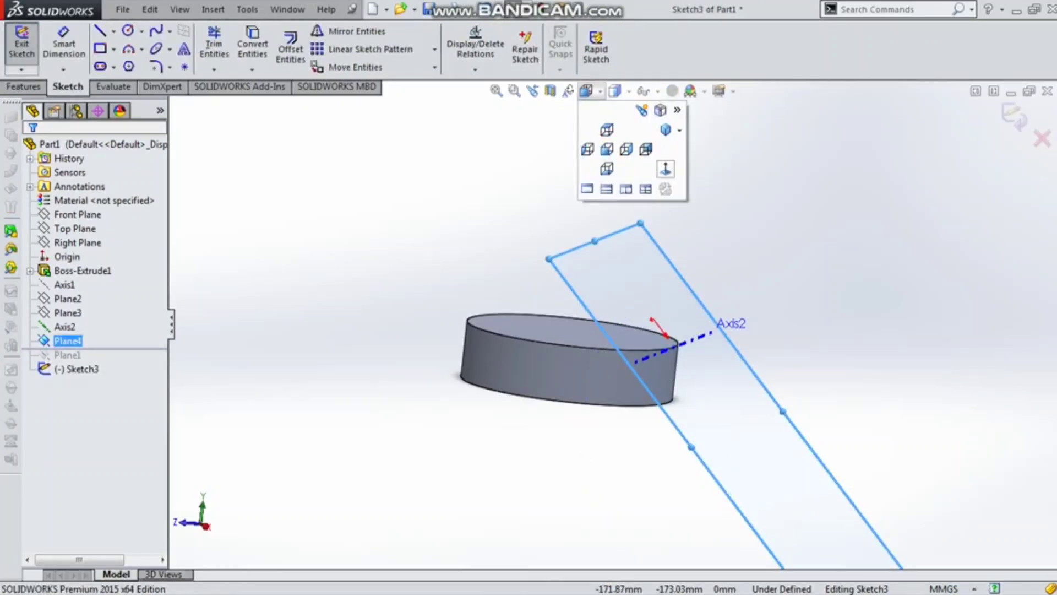
pyautogui.click(665, 170)
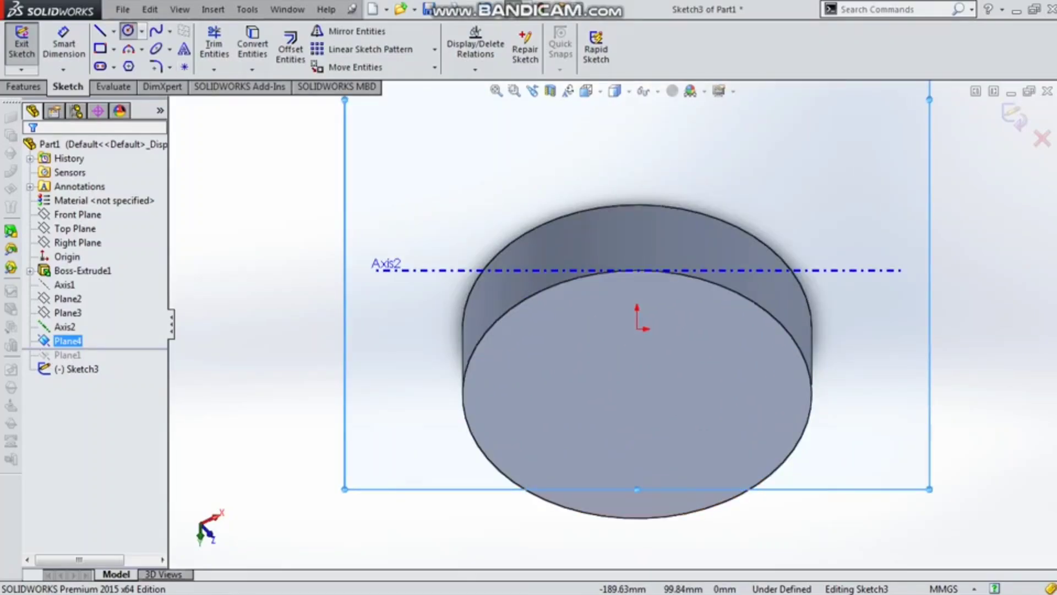
pyautogui.scroll(-2, 504, 233)
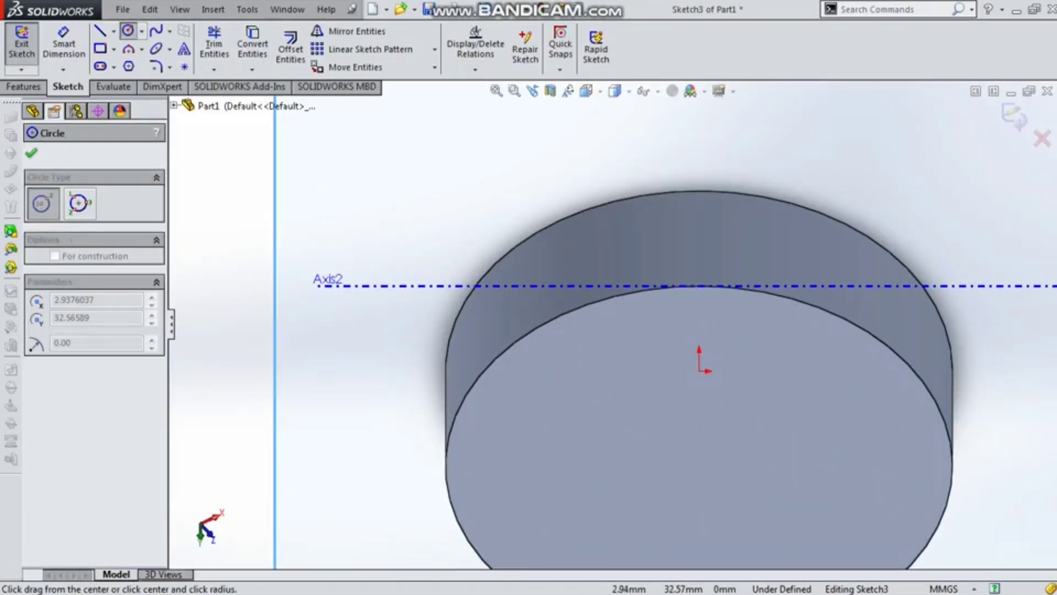
pyautogui.moveTo(709, 259); pyautogui.dragTo(755, 241)
pyautogui.rightClick(791, 128)
pyautogui.click(801, 169)
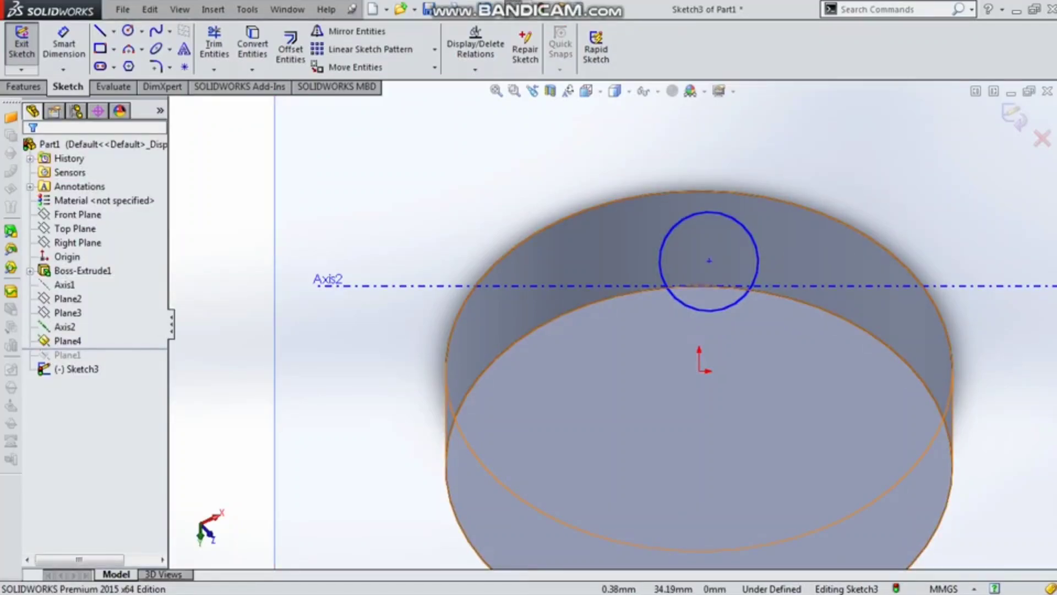
# Align the circle's centre vertically with the origin and make it coincident with the axis at the disc's top edge
pyautogui.click(709, 261)
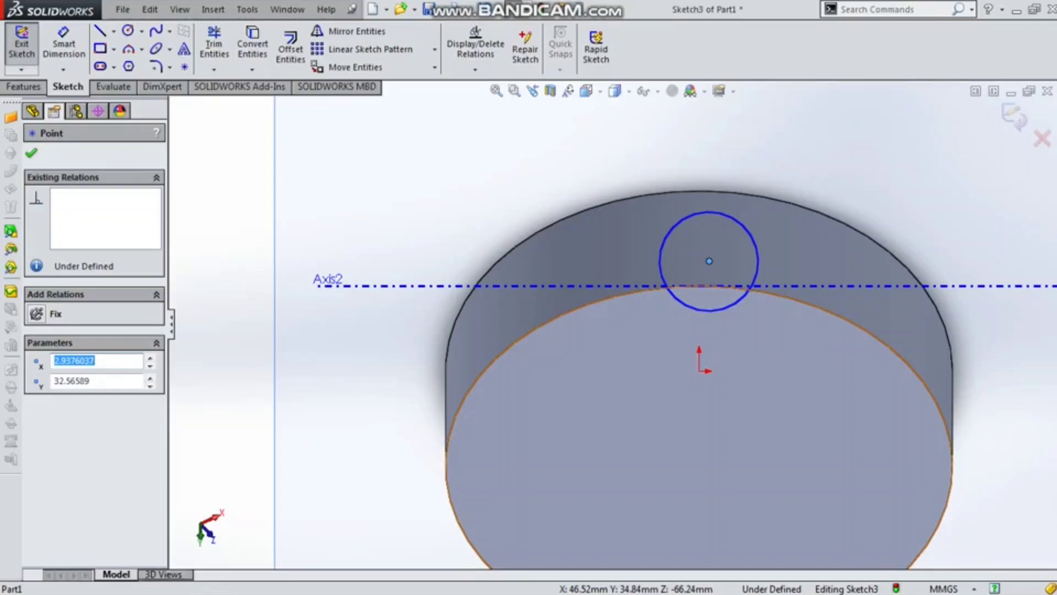
pyautogui.keyDown('ctrl'); pyautogui.click(699, 371); pyautogui.keyUp('ctrl')
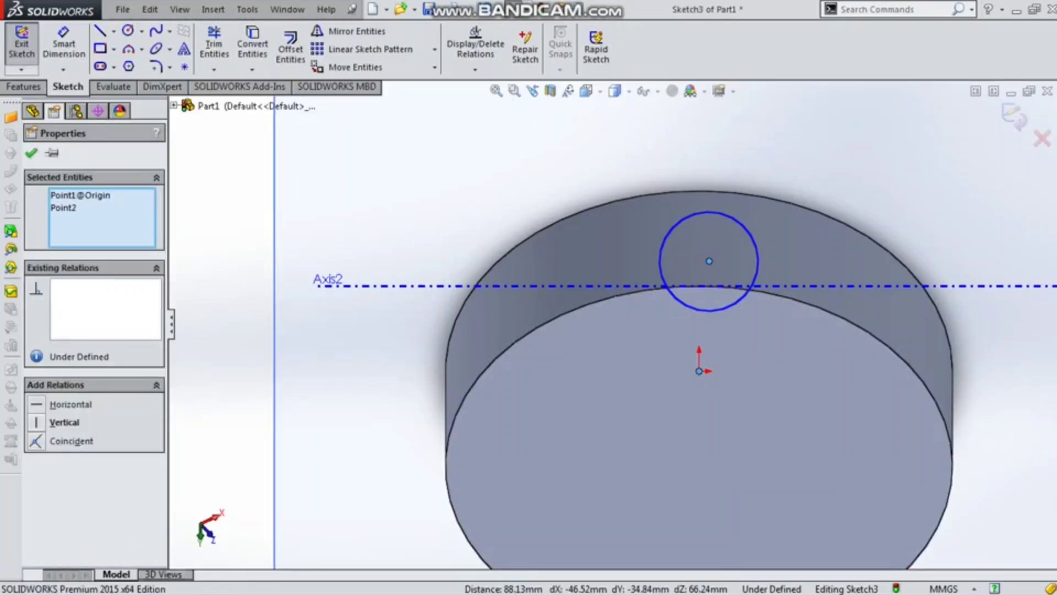
pyautogui.click(64, 421)
pyautogui.press('Escape')
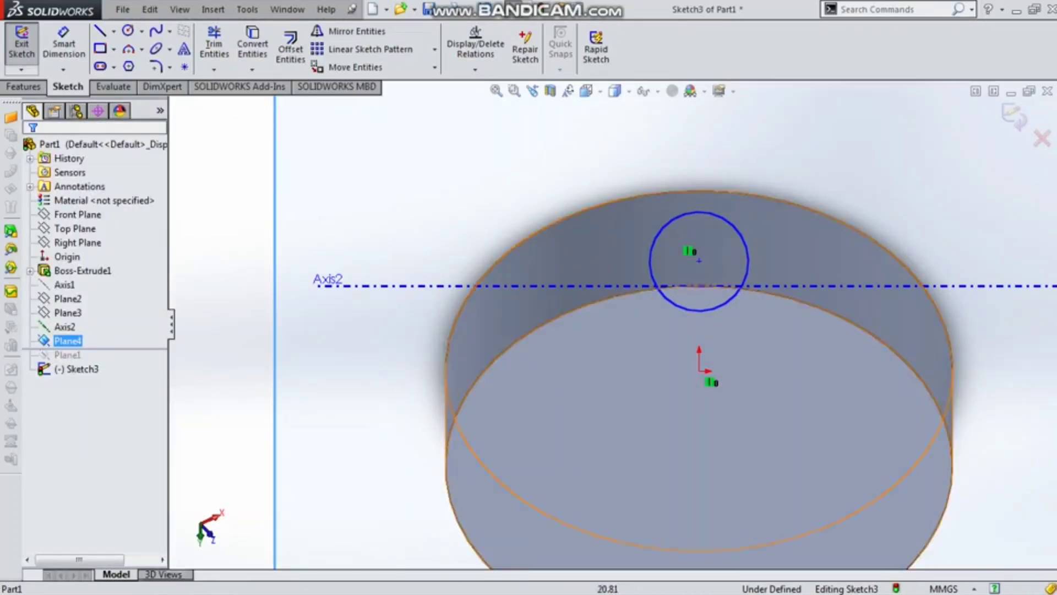
pyautogui.click(699, 261)
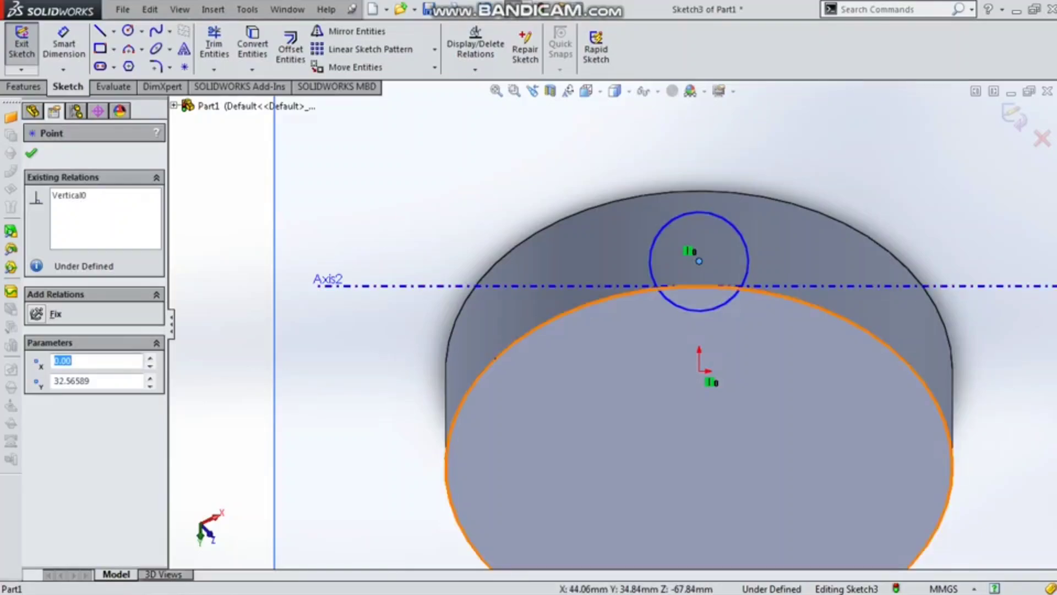
pyautogui.keyDown('ctrl'); pyautogui.click(777, 286); pyautogui.keyUp('ctrl')
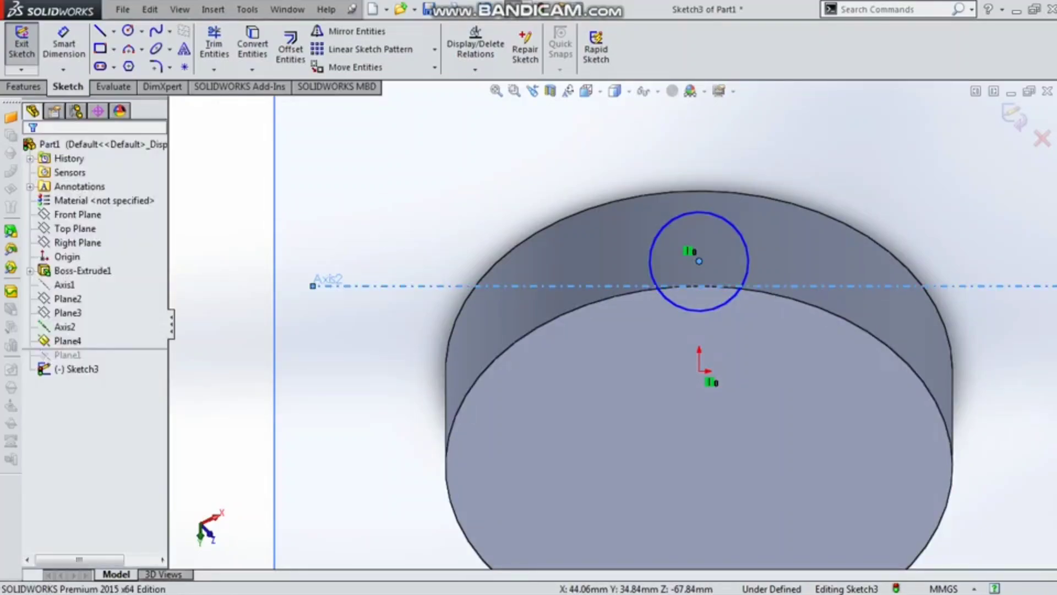
pyautogui.click(72, 404)
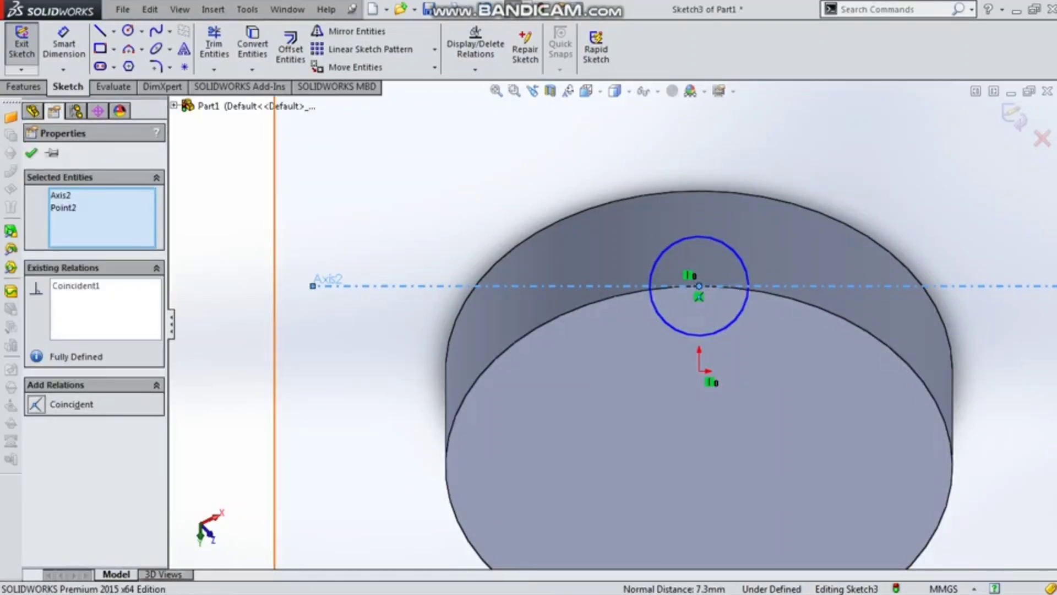
pyautogui.press('Escape')
# Dimension the circle's diameter at 20 mm
pyautogui.click(63, 44)
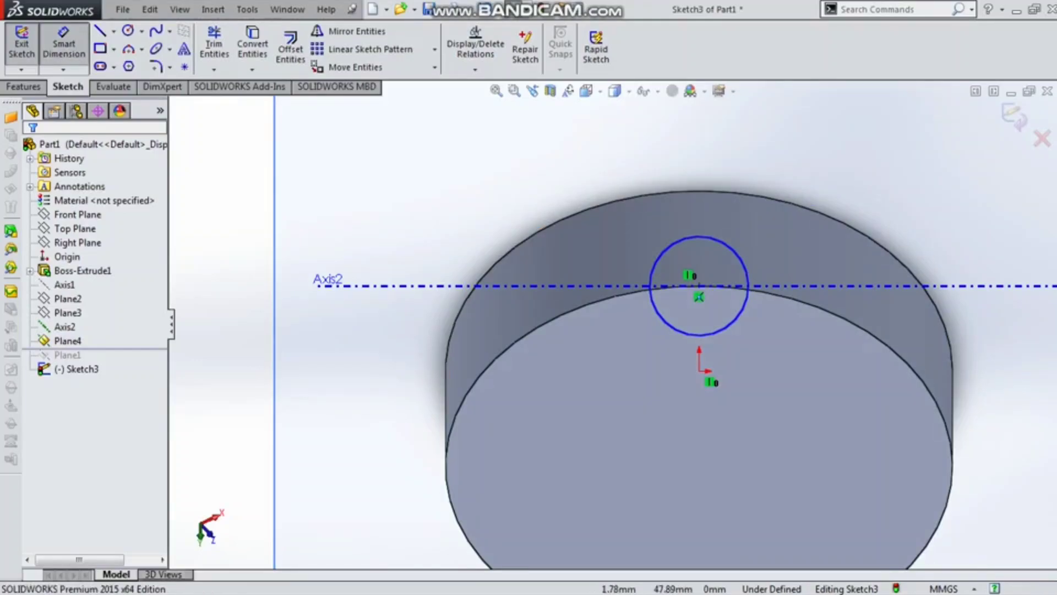
pyautogui.click(716, 241)
pyautogui.click(787, 135)
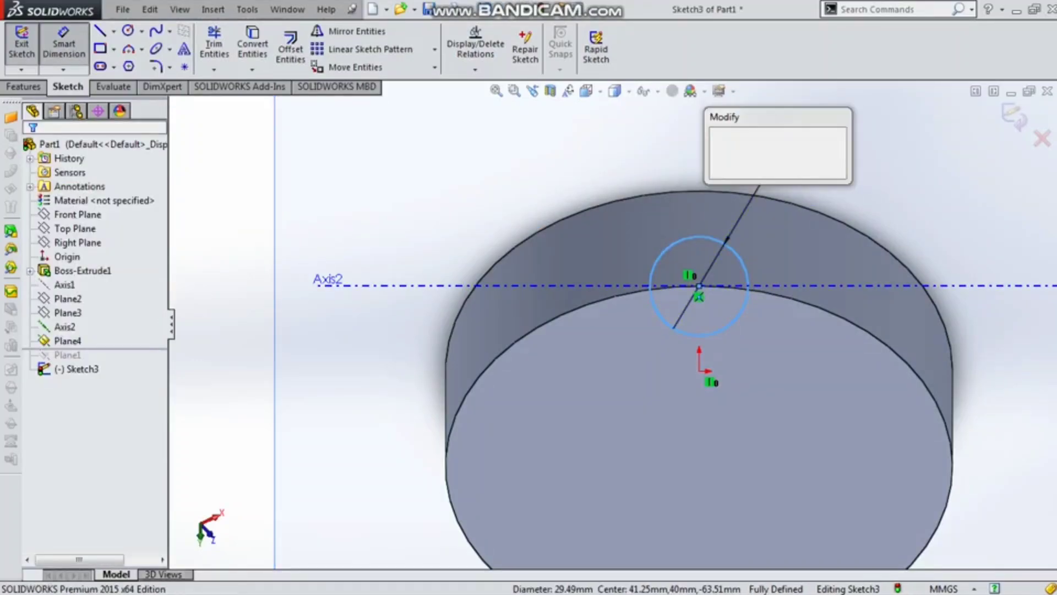
pyautogui.write('20')
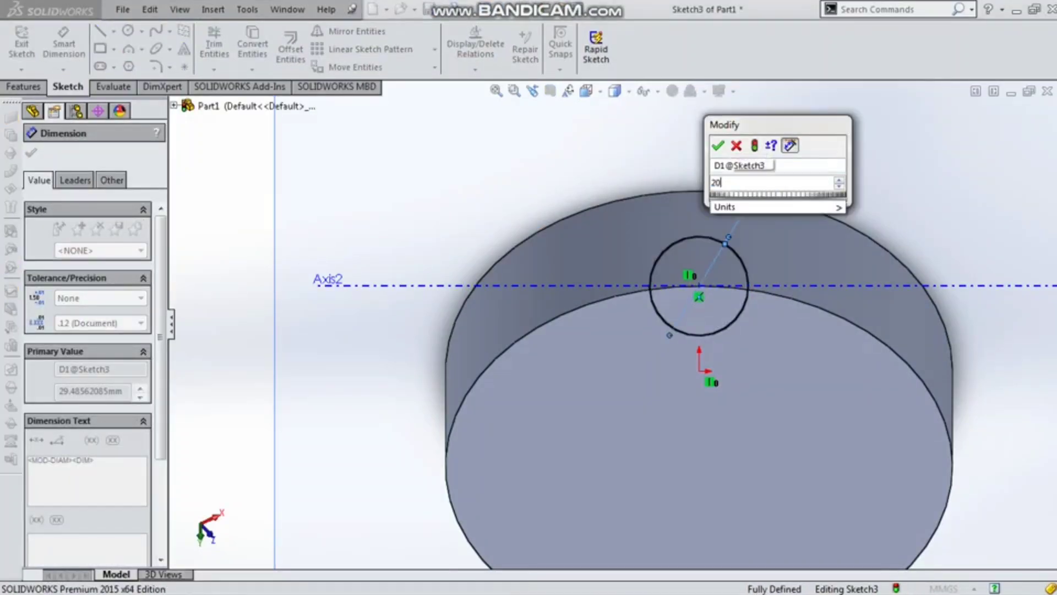
pyautogui.click(717, 145)
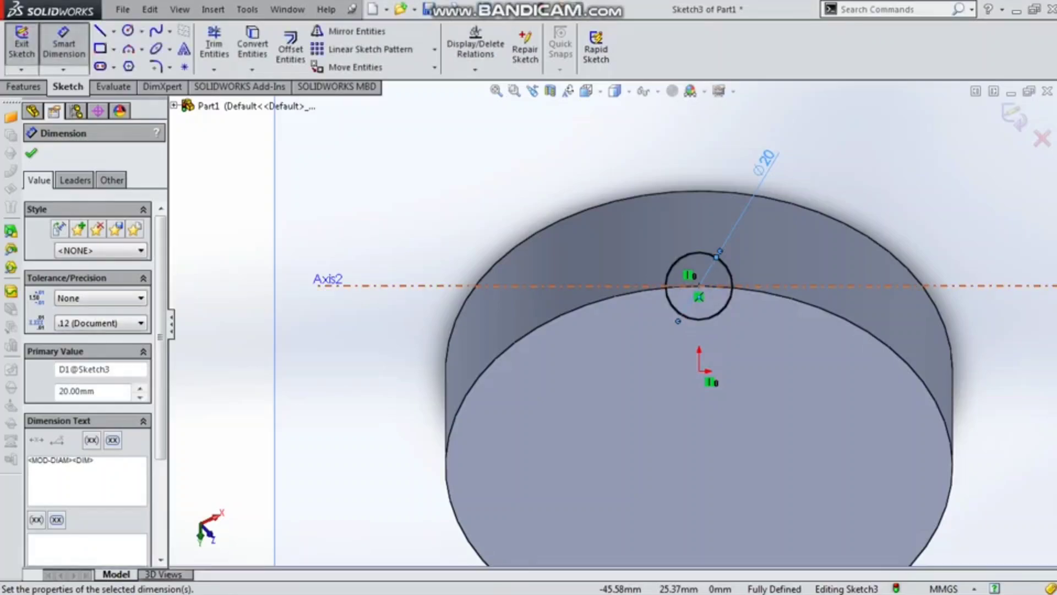
# Extrude-cut the circle through all of the disc, perpendicular to the 45° plane
pyautogui.click(23, 86)
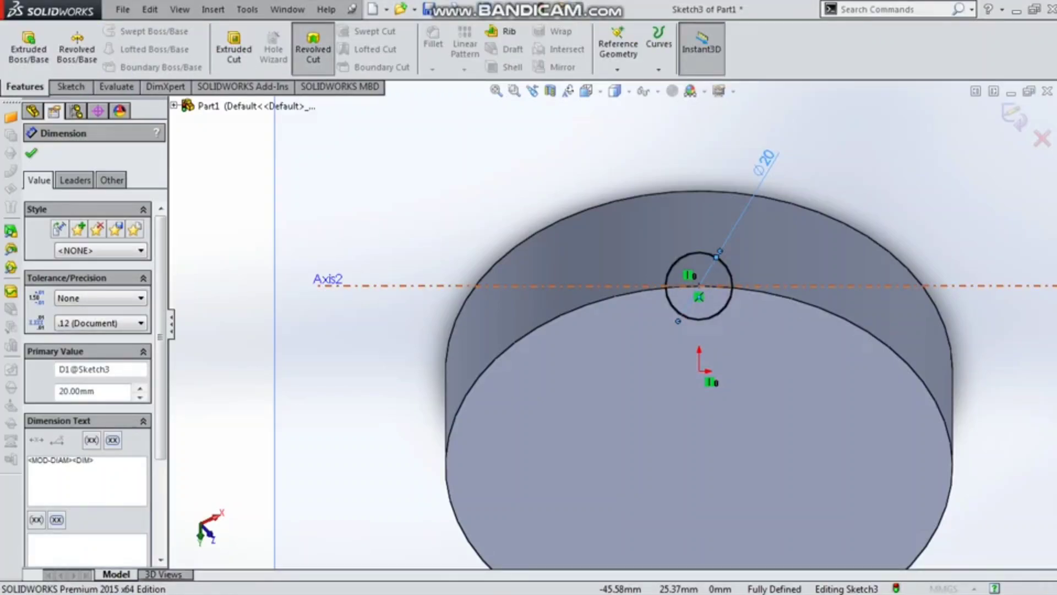
pyautogui.click(312, 49)
pyautogui.press('Escape')
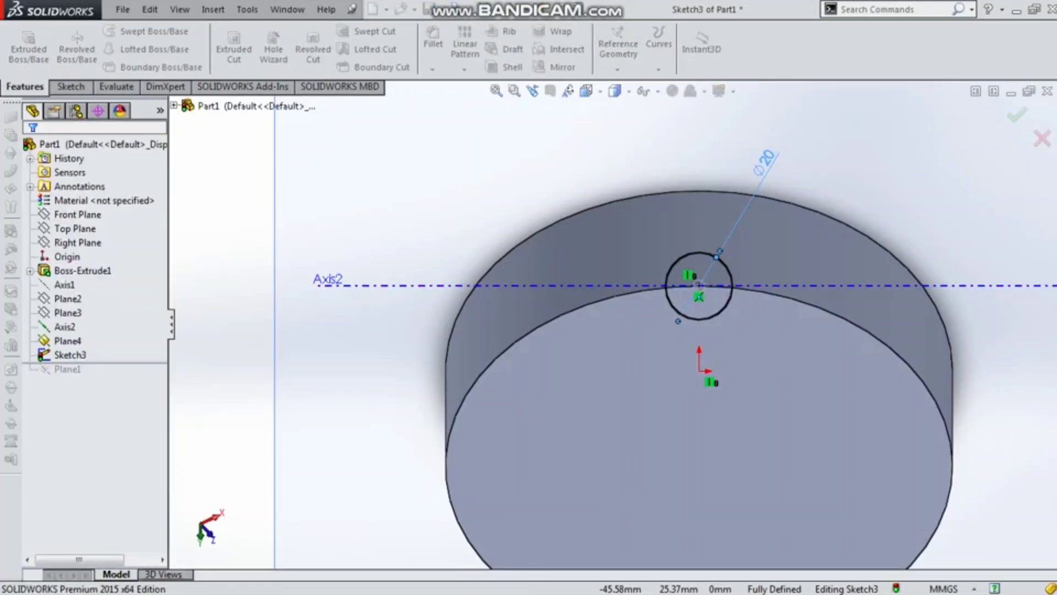
pyautogui.click(234, 52)
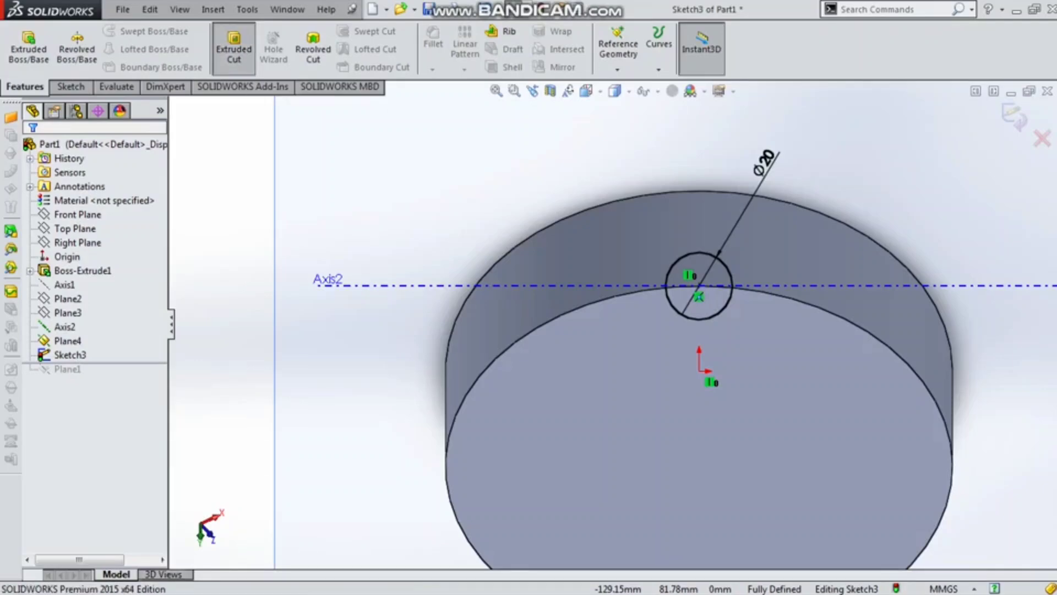
pyautogui.click(104, 243)
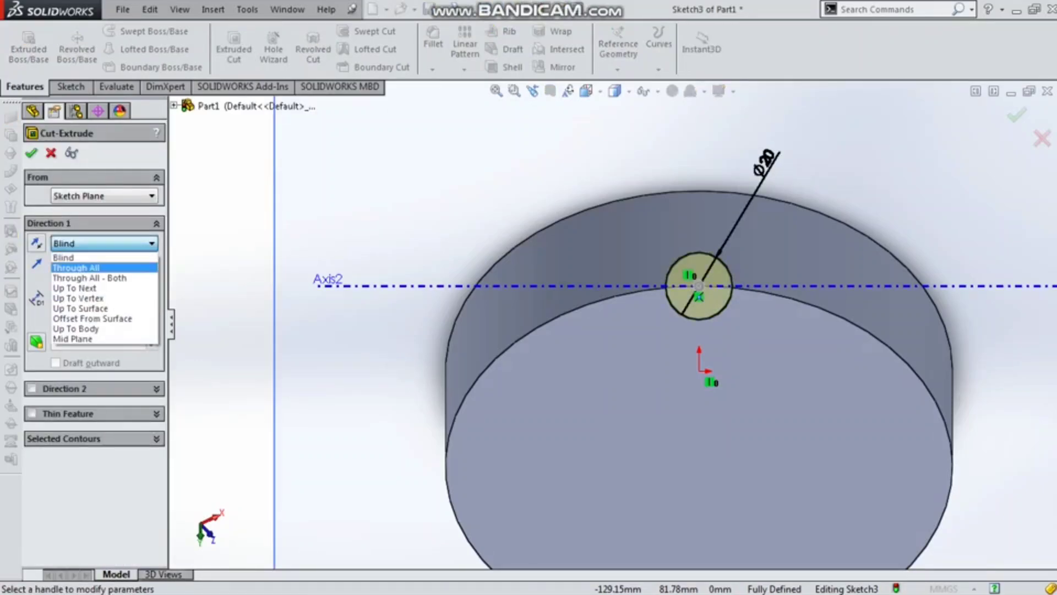
pyautogui.click(99, 267)
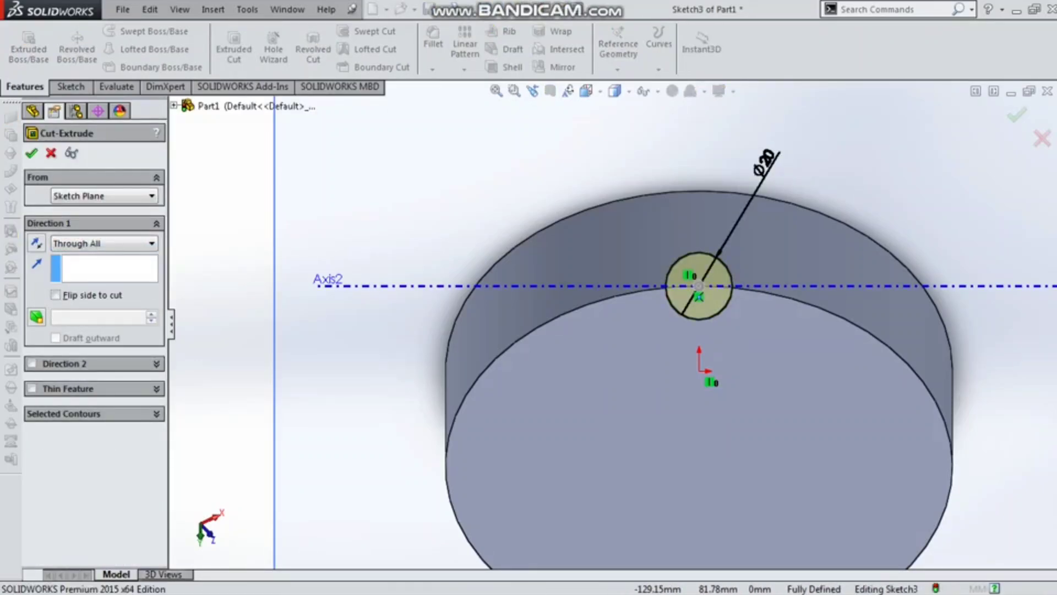
pyautogui.press('Return')
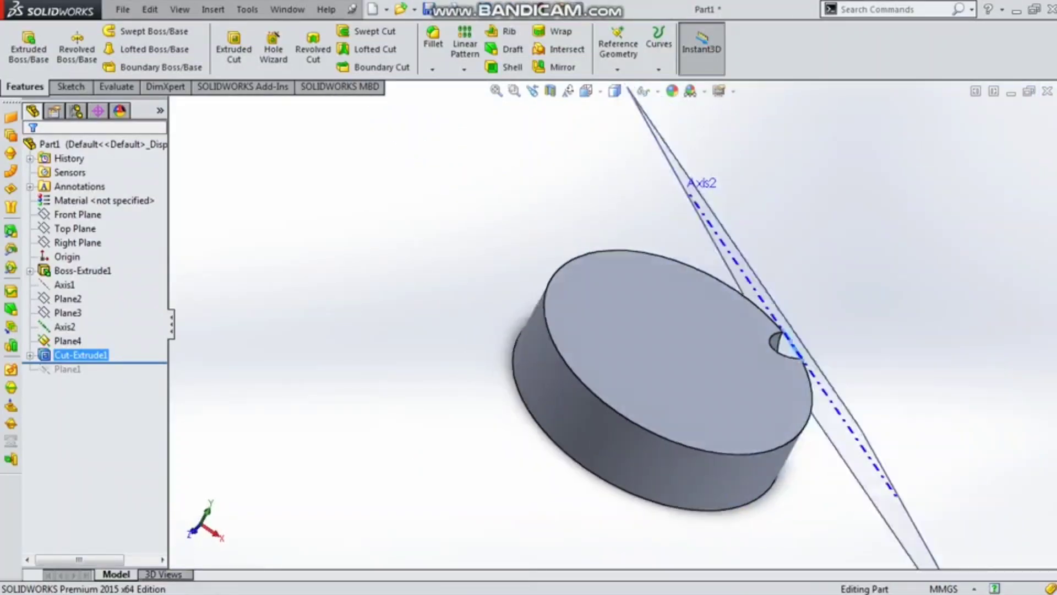
pyautogui.click(549, 91)
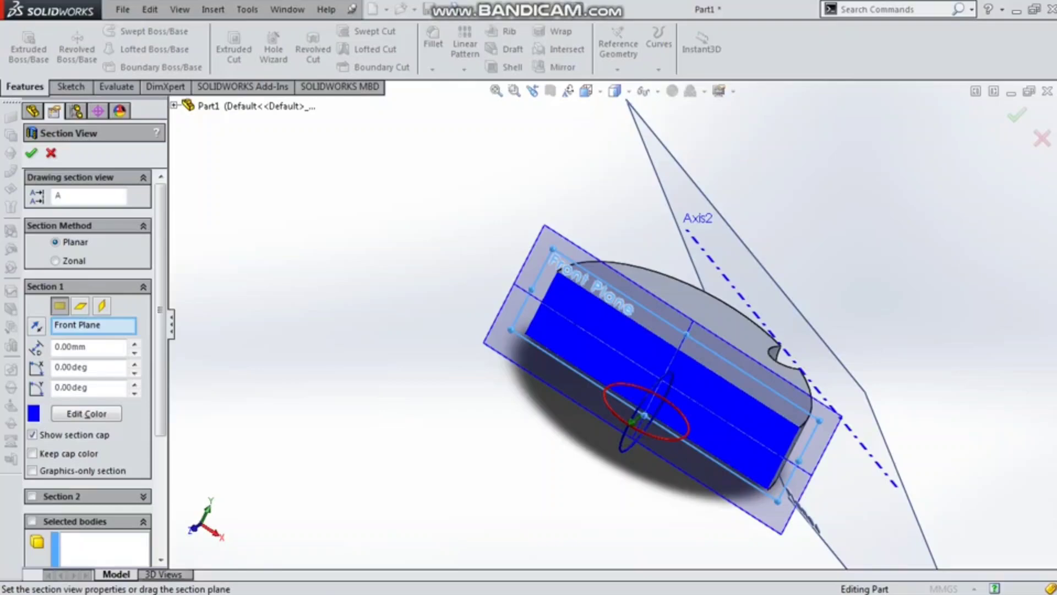
pyautogui.click(174, 105)
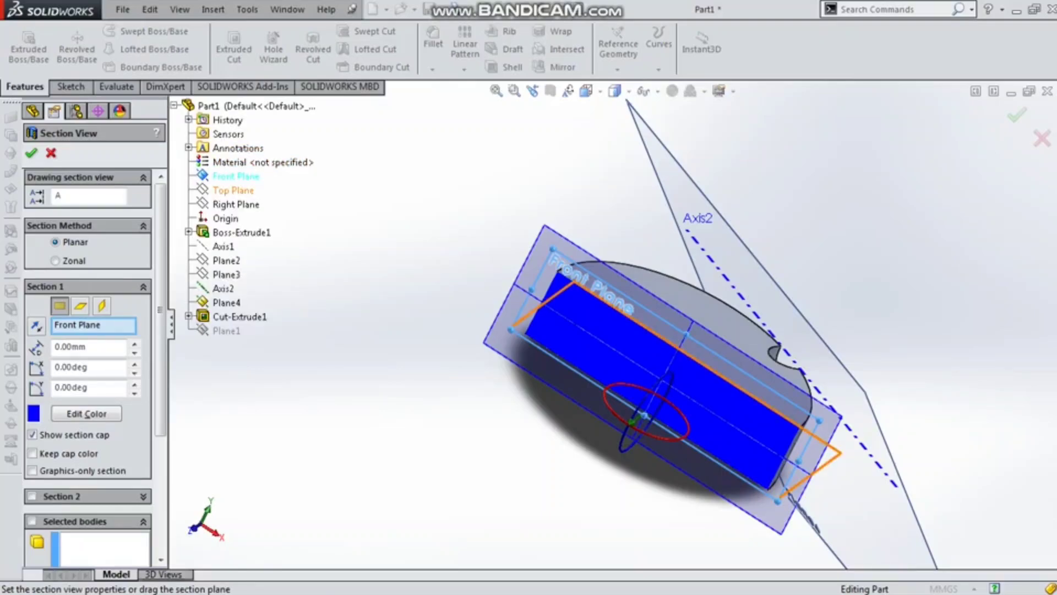
pyautogui.click(233, 190)
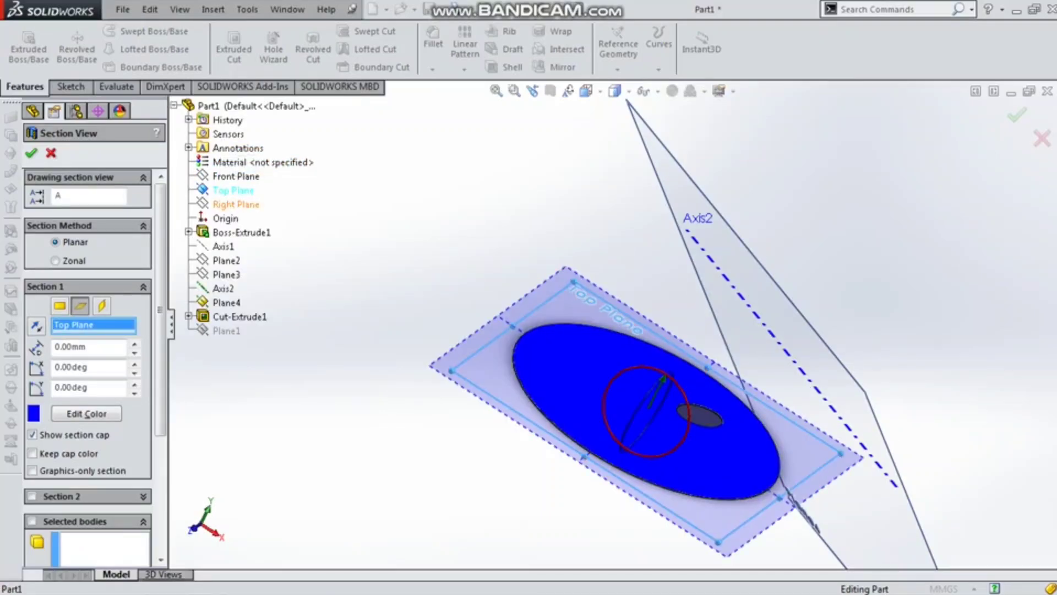
pyautogui.click(235, 203)
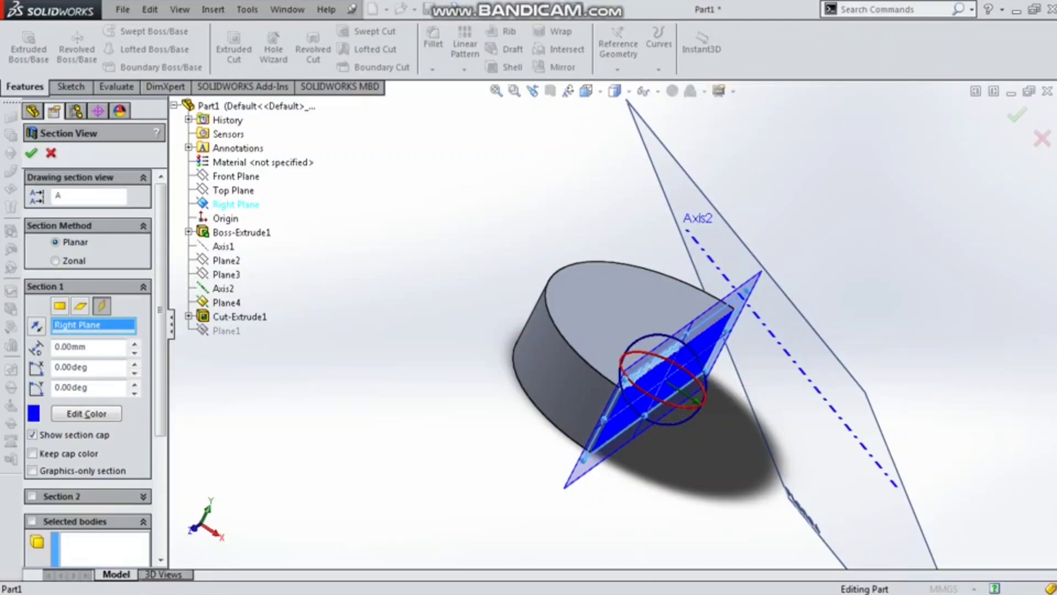
pyautogui.moveTo(705, 386); pyautogui.dragTo(693, 412)
pyautogui.moveTo(633, 407); pyautogui.dragTo(589, 341, button='middle')
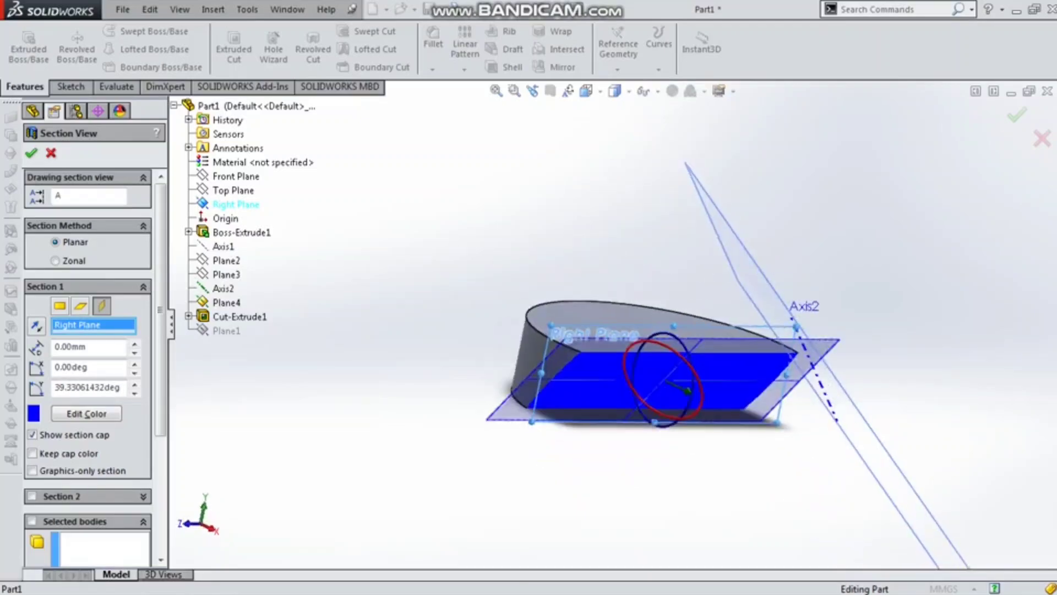
pyautogui.click(51, 153)
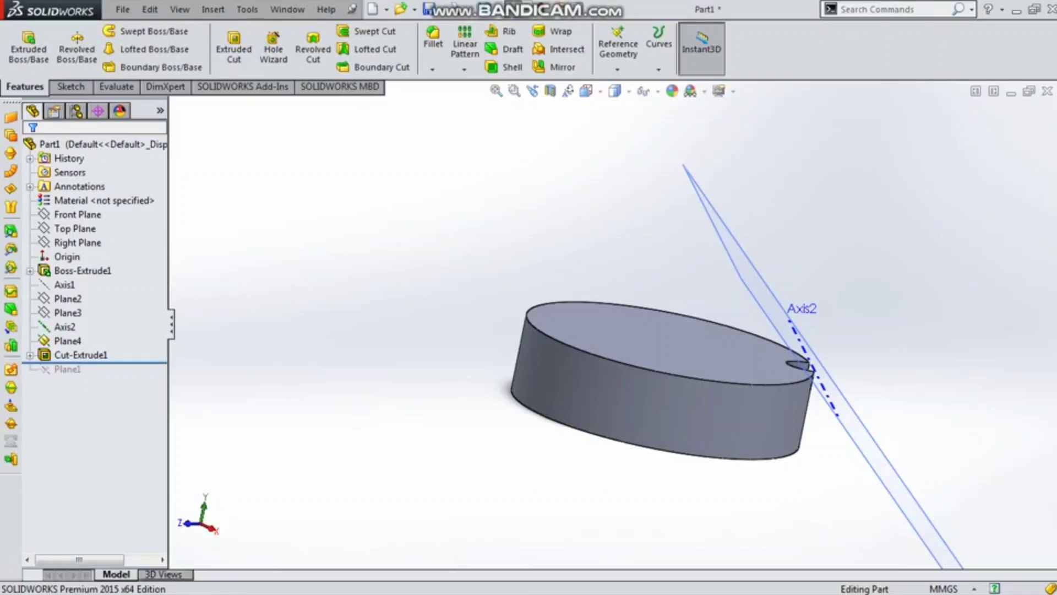
# Section the disc along Plane2 to examine the slanted hole inside, and restore the unsectioned view
pyautogui.click(67, 313)
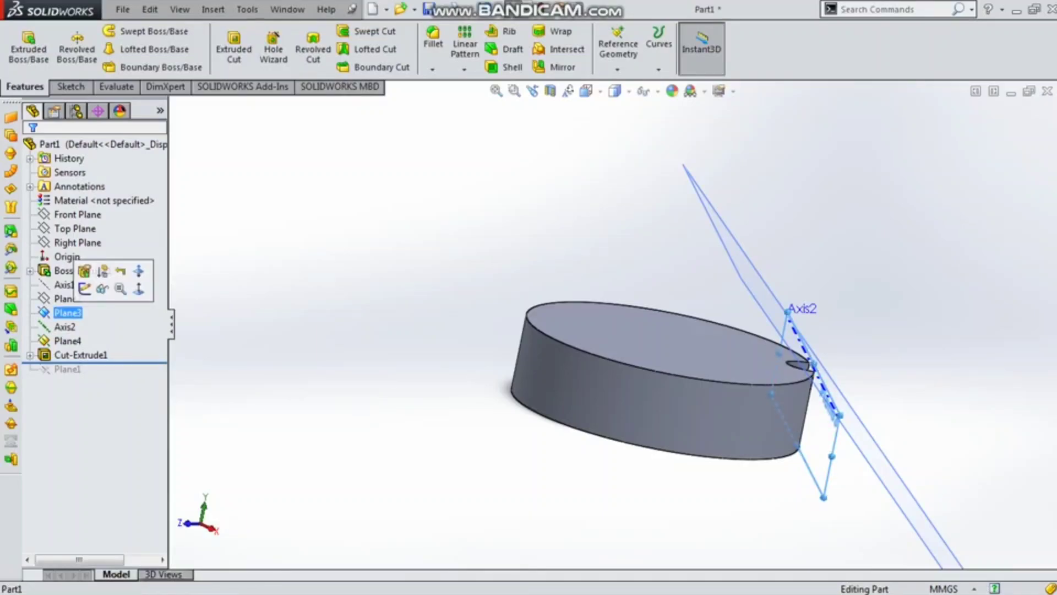
pyautogui.click(67, 341)
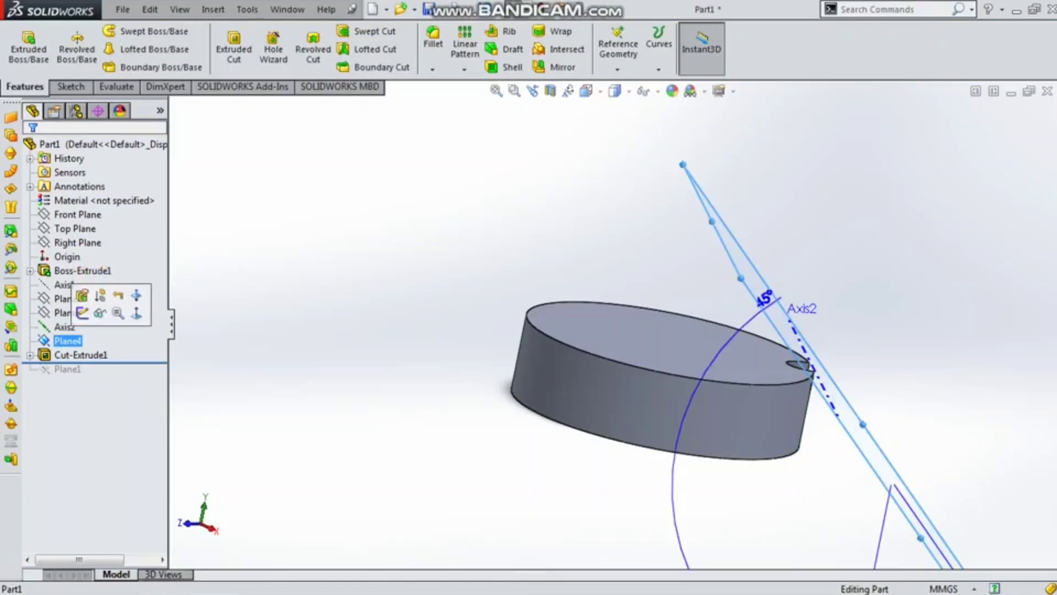
pyautogui.scroll(3, 611, 333)
pyautogui.moveTo(612, 333); pyautogui.dragTo(581, 367, button='middle')
pyautogui.press('Escape')
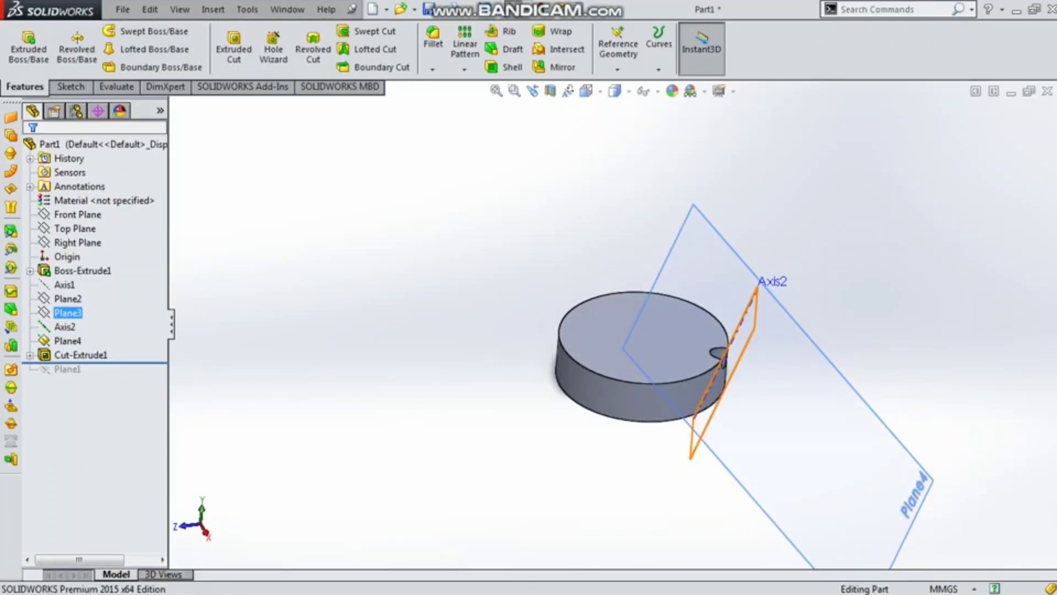
pyautogui.click(67, 298)
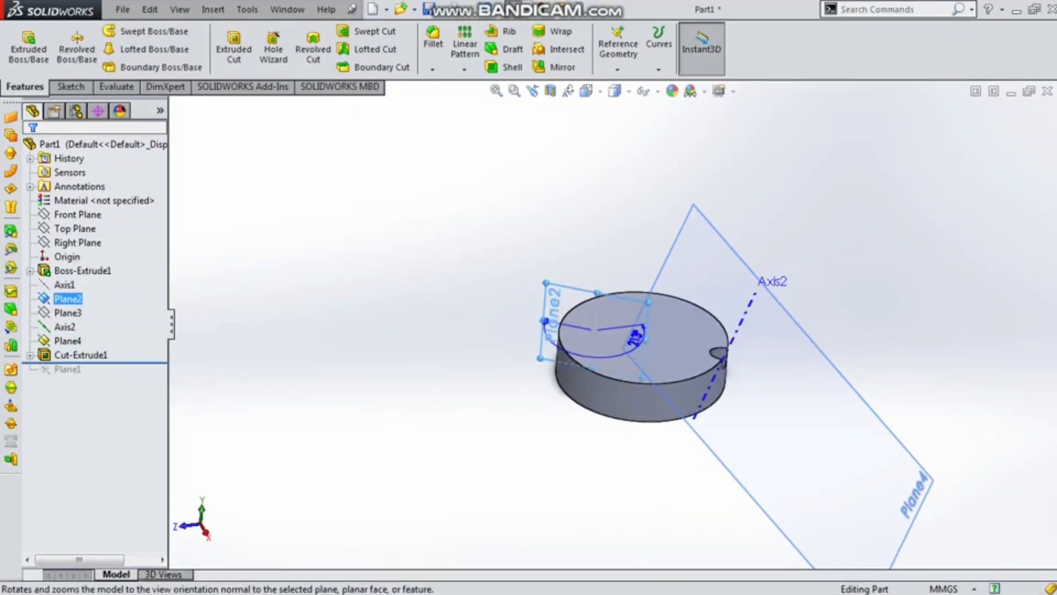
pyautogui.click(550, 91)
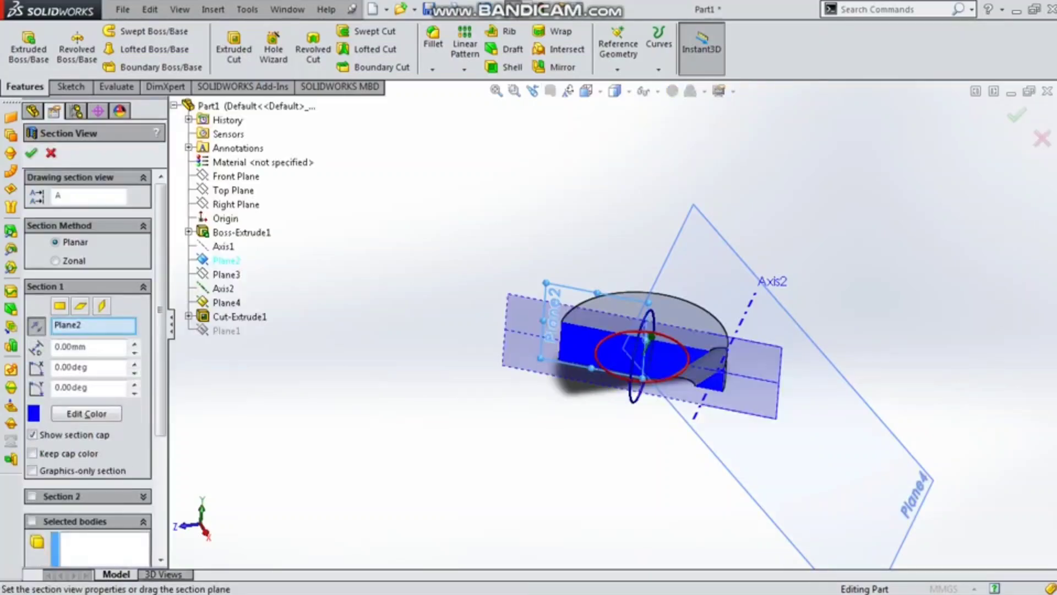
pyautogui.scroll(-6, 712, 369)
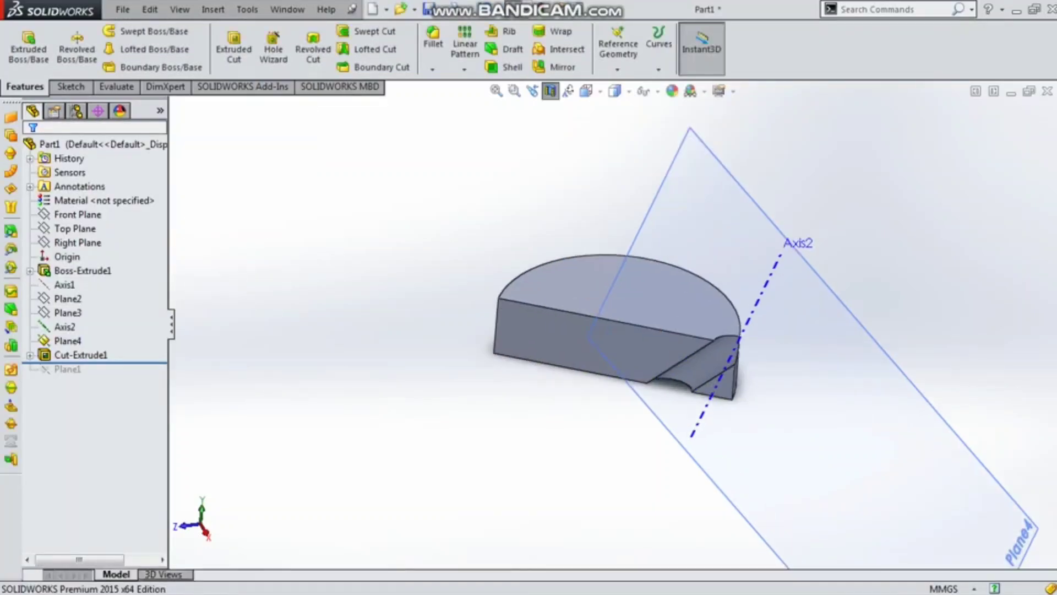
pyautogui.moveTo(712, 369); pyautogui.dragTo(696, 344, button='middle')
pyautogui.scroll(3, 620, 322)
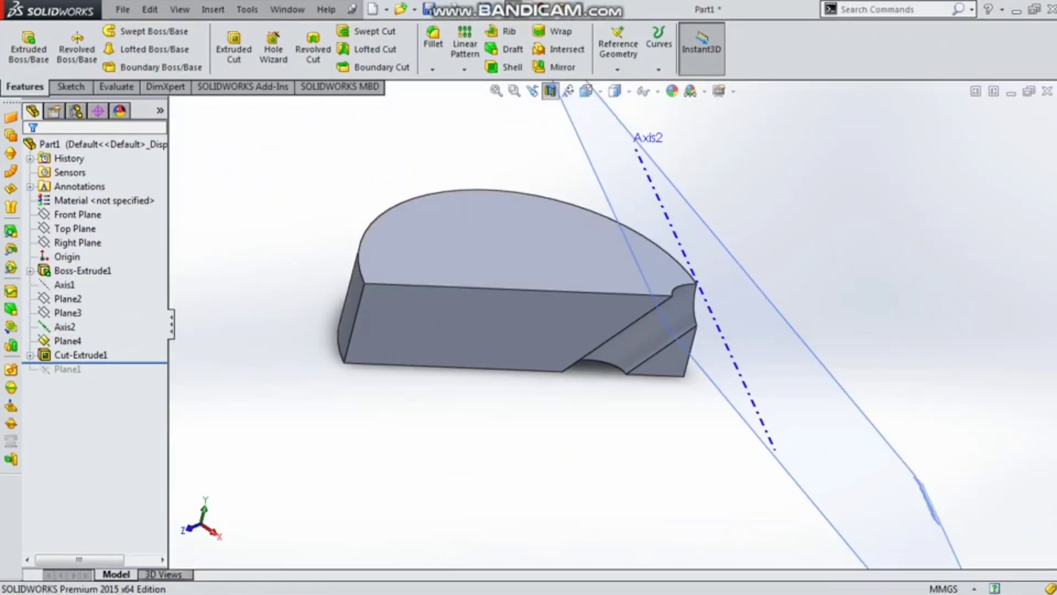
pyautogui.click(550, 91)
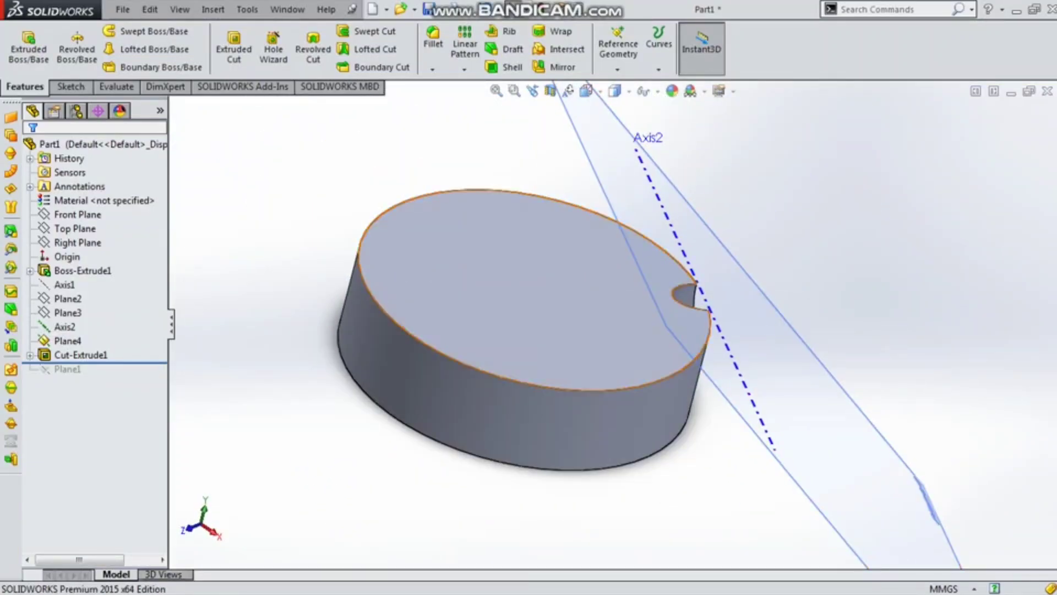
# Examine the slanted notch at the disc's edge relative to the 45° plane and its axis
pyautogui.click(578, 297)
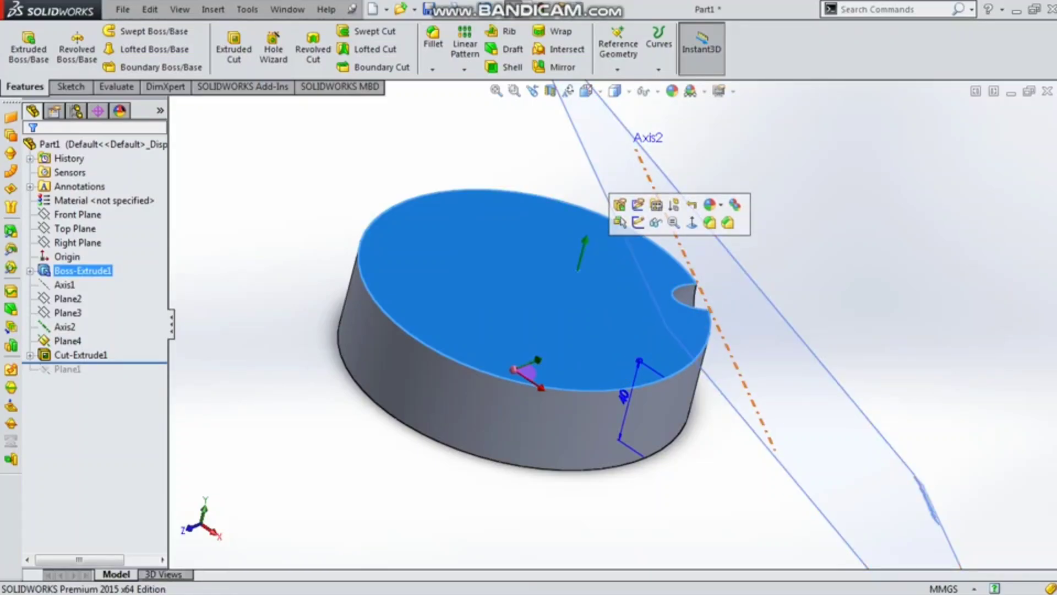
pyautogui.press('Escape')
pyautogui.scroll(4, 613, 326)
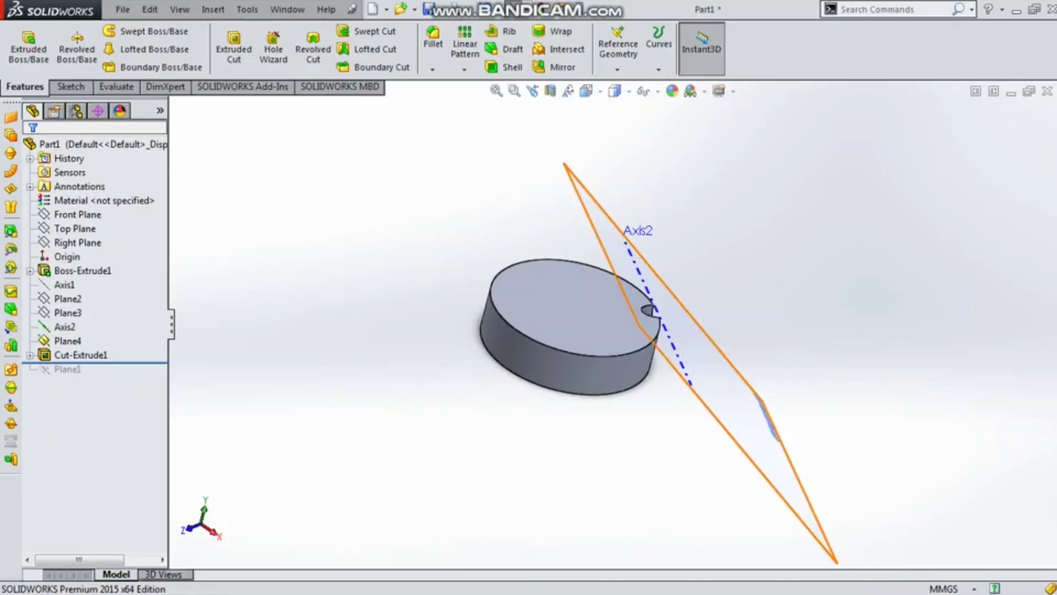
pyautogui.moveTo(639, 261)
pyautogui.mouseDown(button='middle')
pyautogui.moveTo(664, 176)
pyautogui.moveTo(675, 242)
pyautogui.moveTo(648, 252)
pyautogui.mouseUp(button='middle')
pyautogui.scroll(-2, 648, 251)
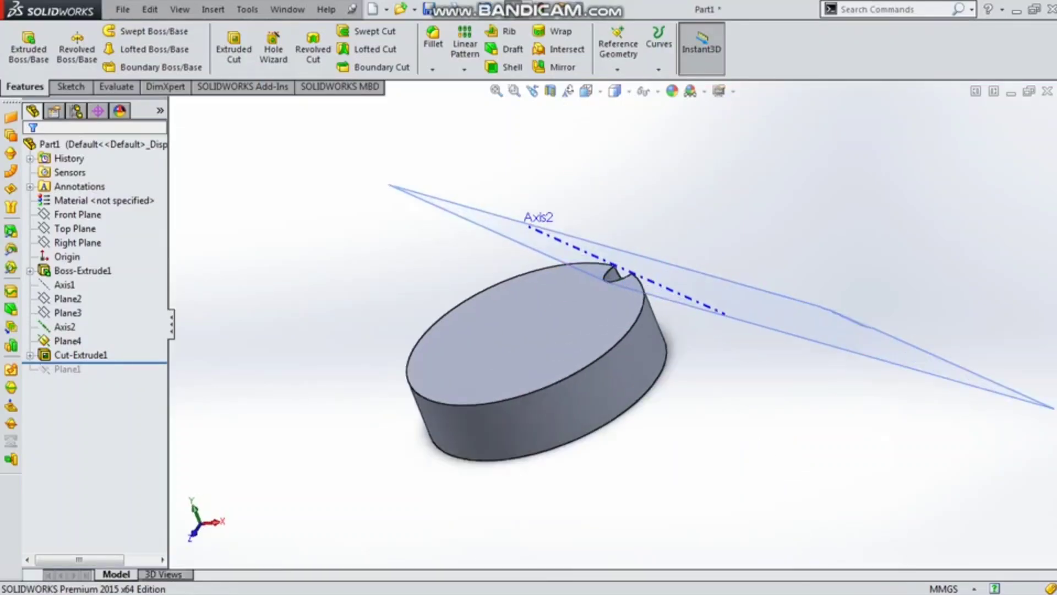
pyautogui.scroll(-3, 576, 236)
pyautogui.scroll(5, 682, 451)
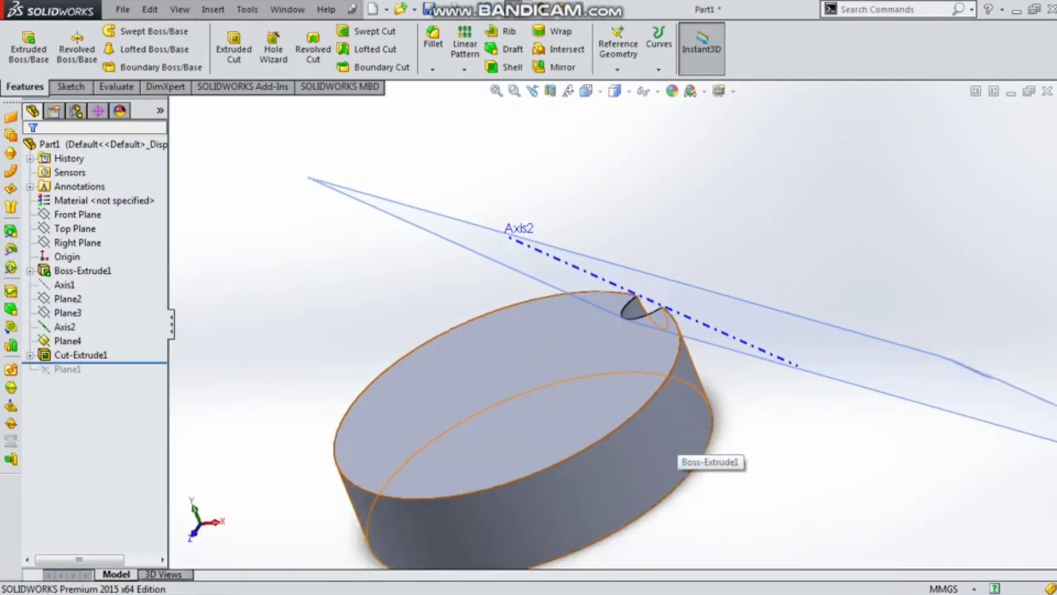